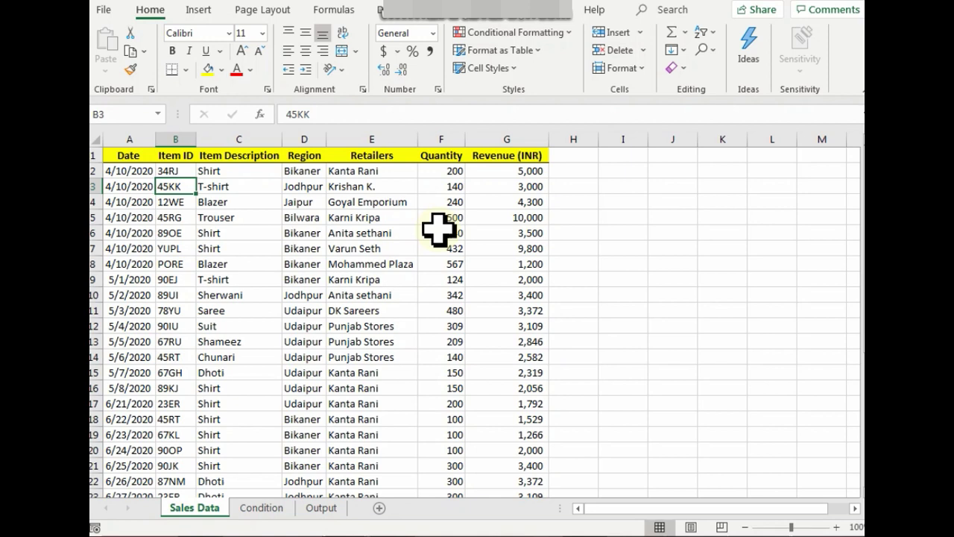
# Step: Switch to the Data ribbon so the Sort & Filter group's Advanced command is available
pyautogui.click(380, 10)
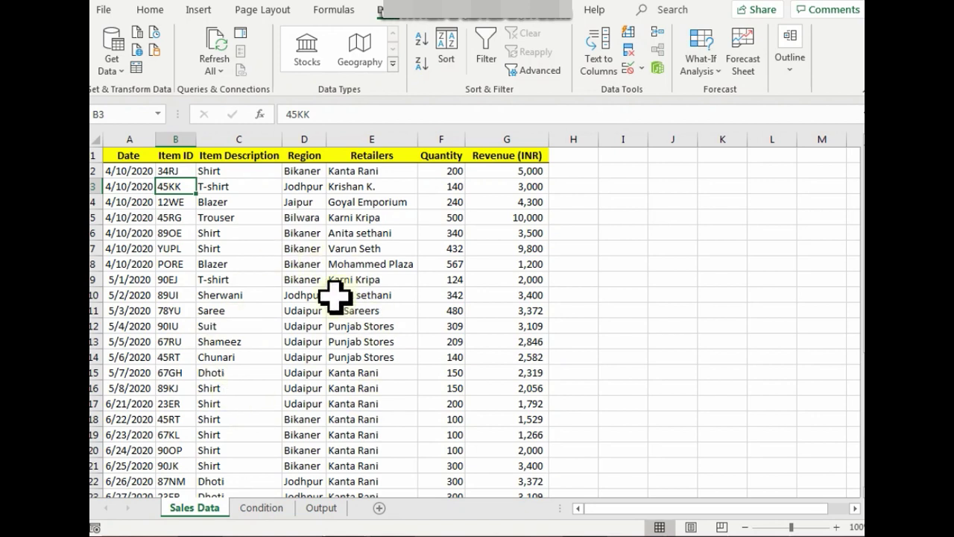
pyautogui.moveTo(213, 187); pyautogui.dragTo(225, 401)
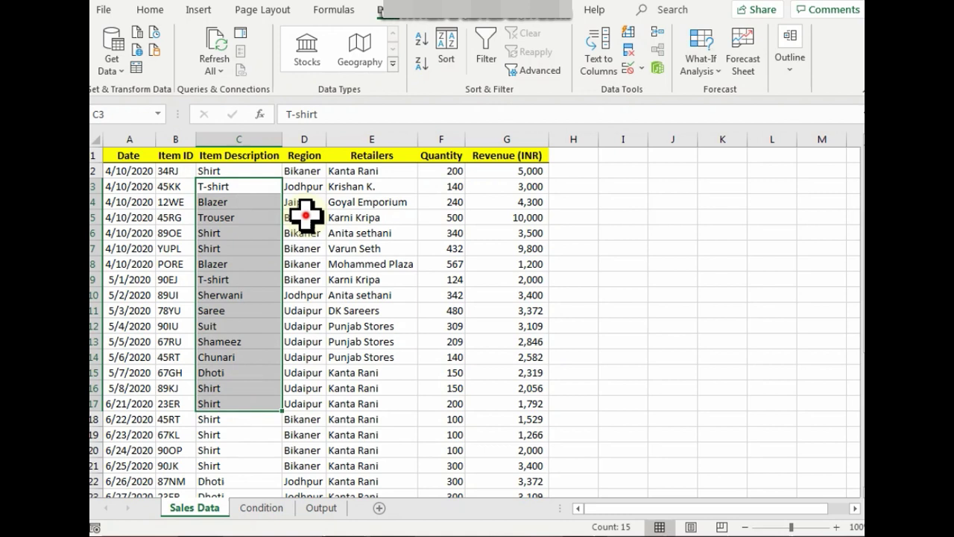
pyautogui.moveTo(302, 217); pyautogui.dragTo(306, 388)
pyautogui.moveTo(141, 220); pyautogui.dragTo(139, 373)
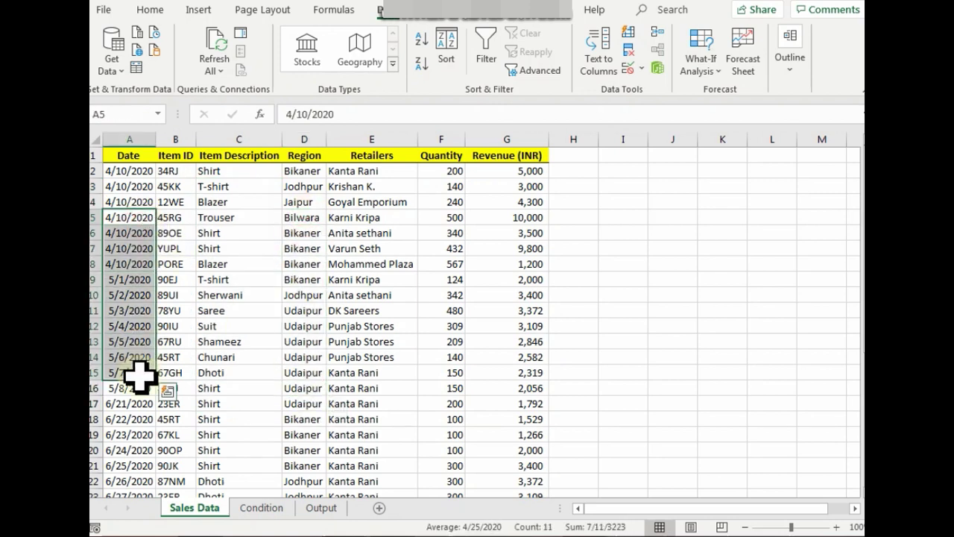
pyautogui.moveTo(350, 203); pyautogui.dragTo(365, 400)
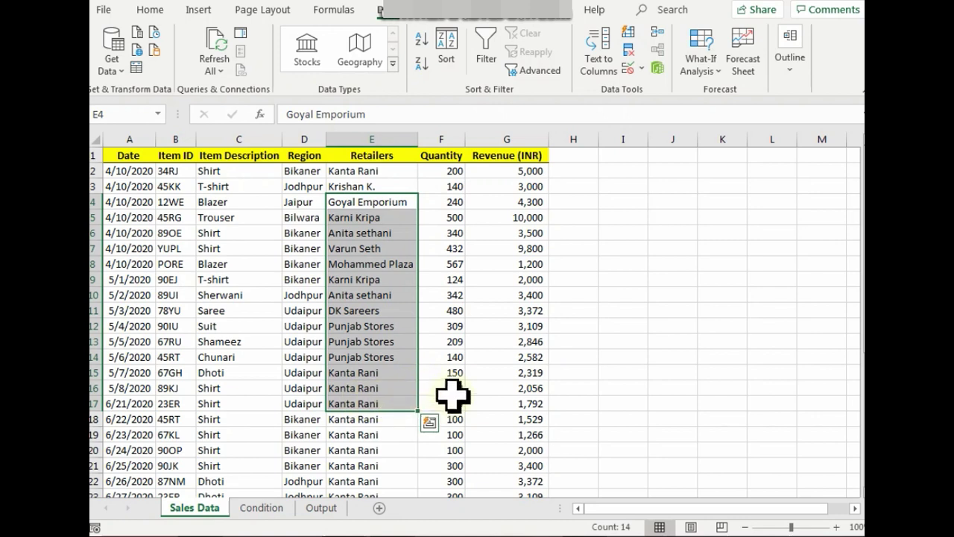
pyautogui.moveTo(454, 403); pyautogui.dragTo(452, 209)
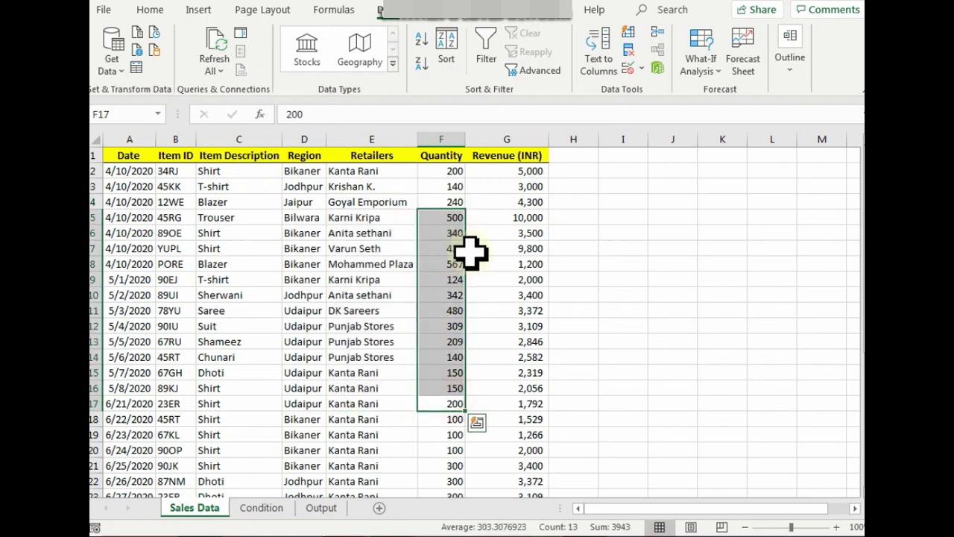
pyautogui.moveTo(526, 436); pyautogui.dragTo(525, 207)
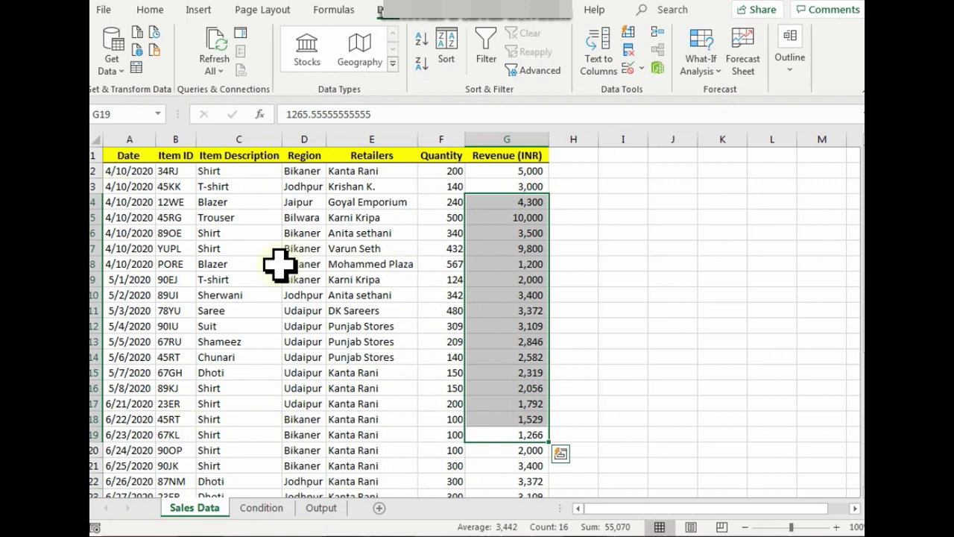
pyautogui.click(229, 266)
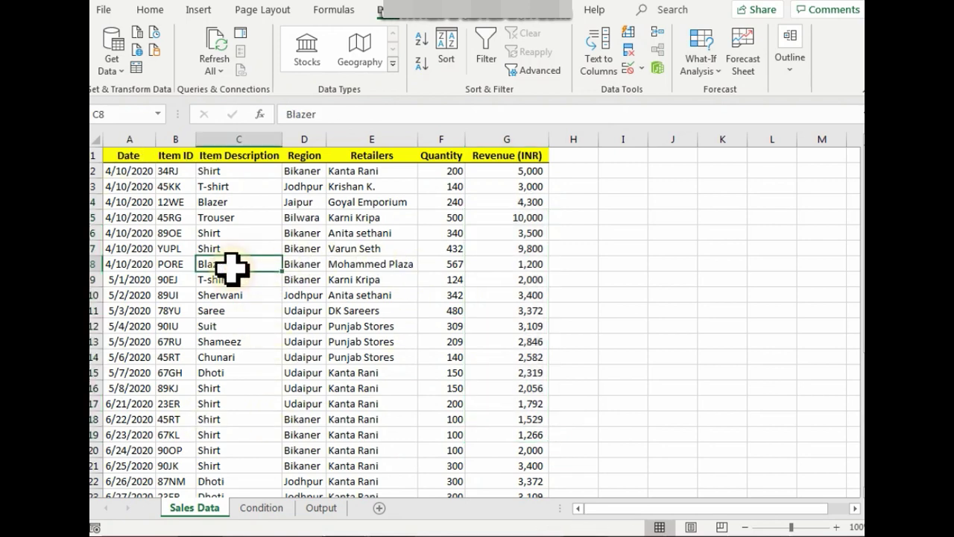
pyautogui.click(212, 173)
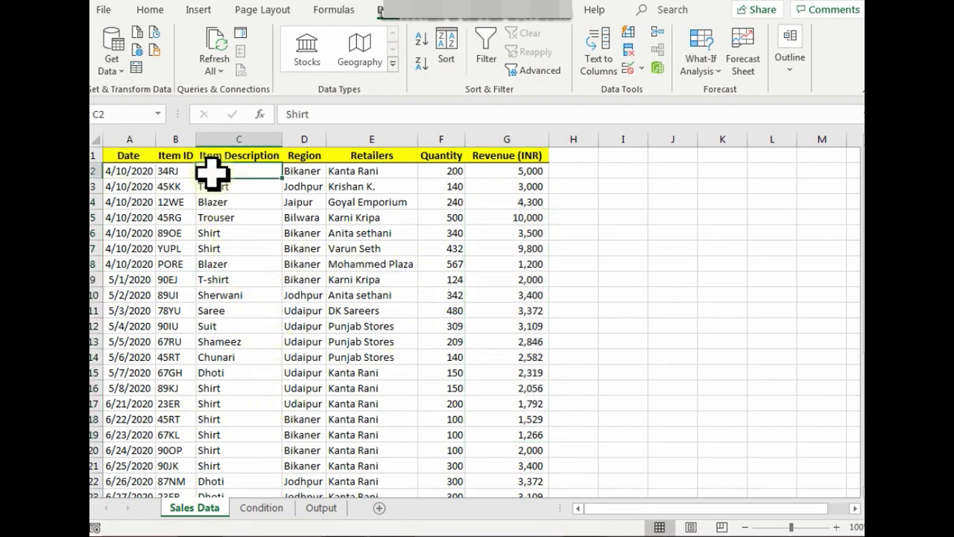
pyautogui.click(153, 174)
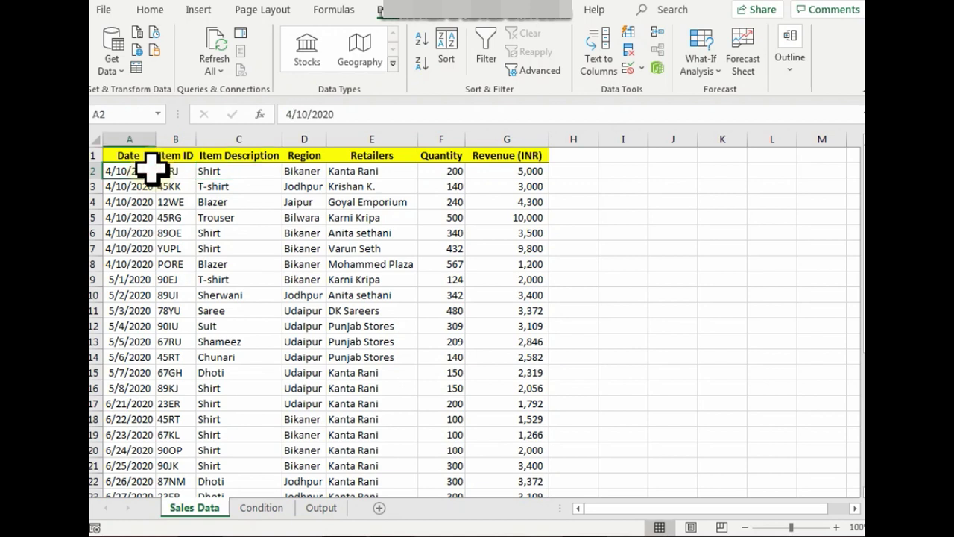
pyautogui.click(292, 172)
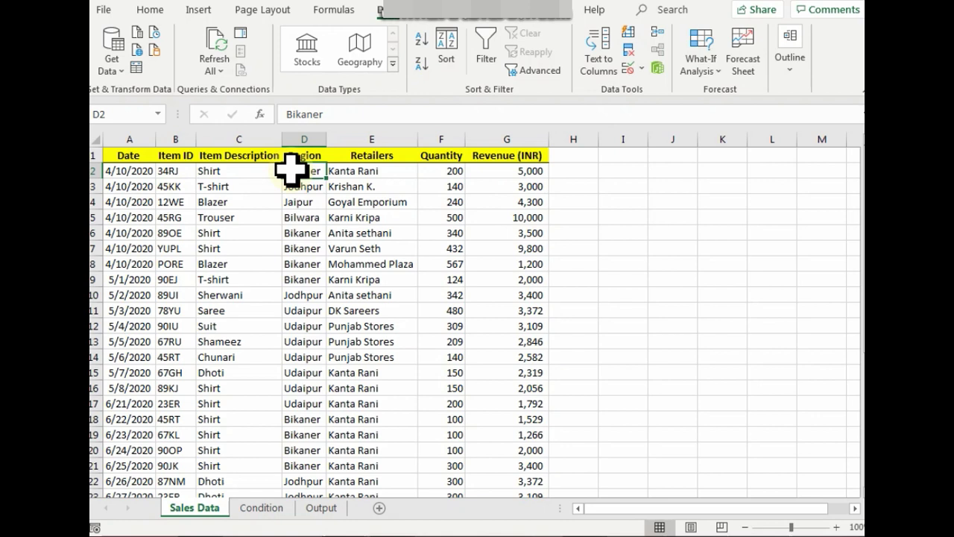
pyautogui.click(252, 509)
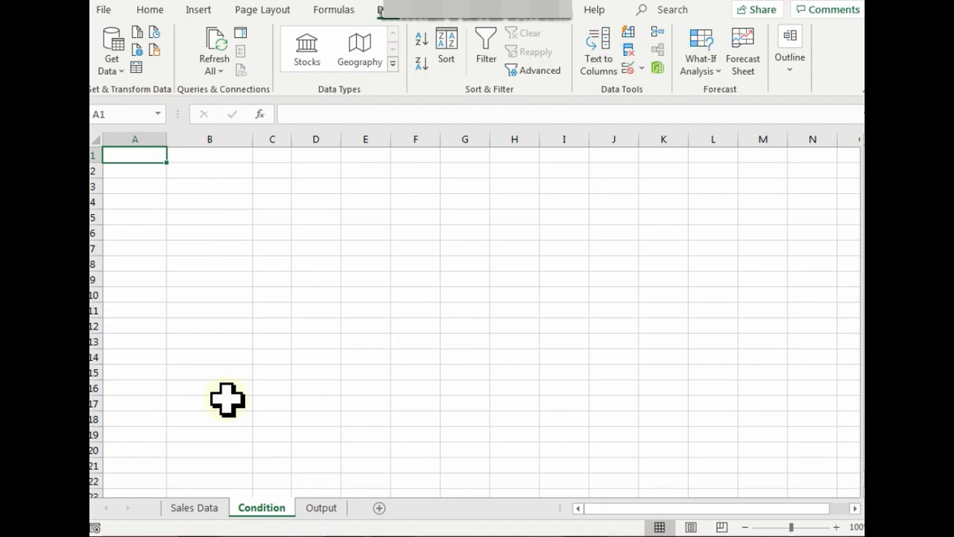
pyautogui.click(215, 507)
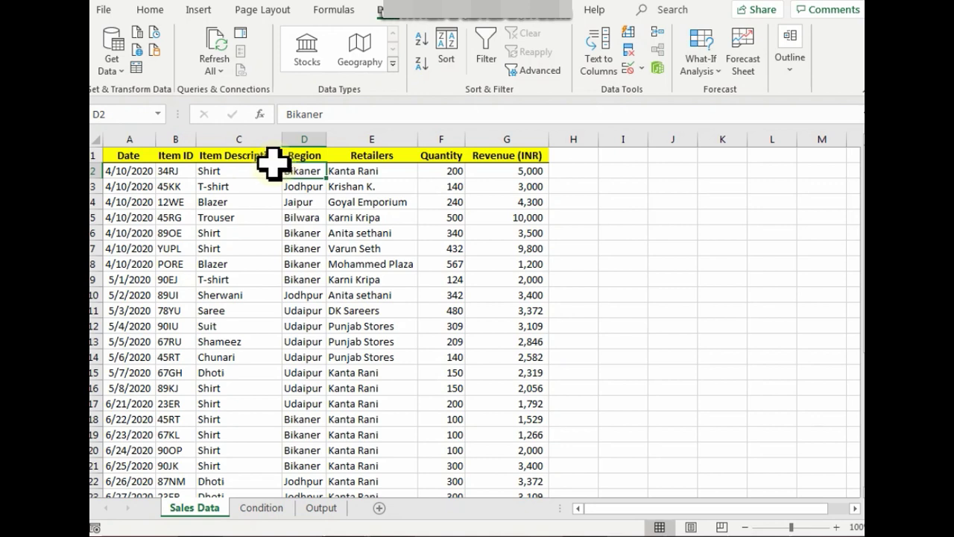
pyautogui.click(141, 153)
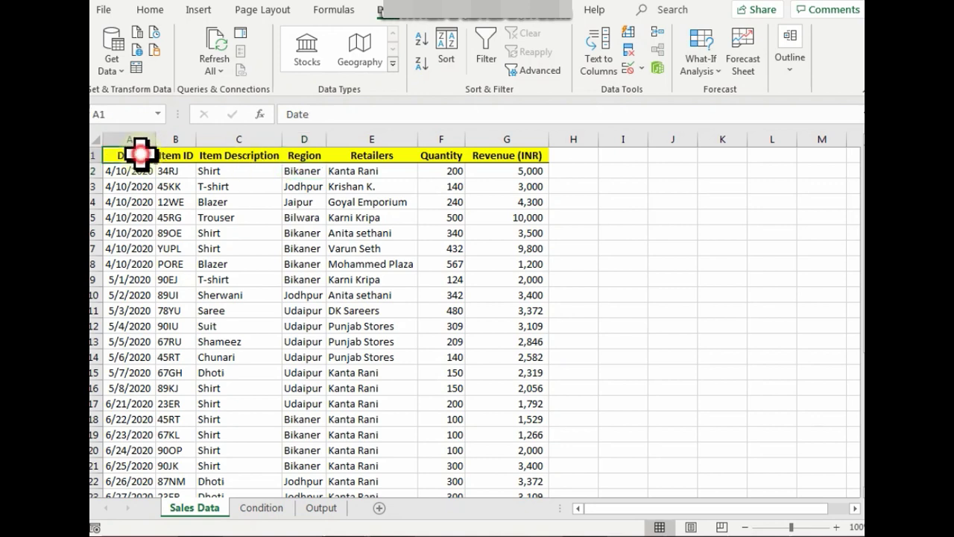
pyautogui.click(141, 205)
pyautogui.click(141, 236)
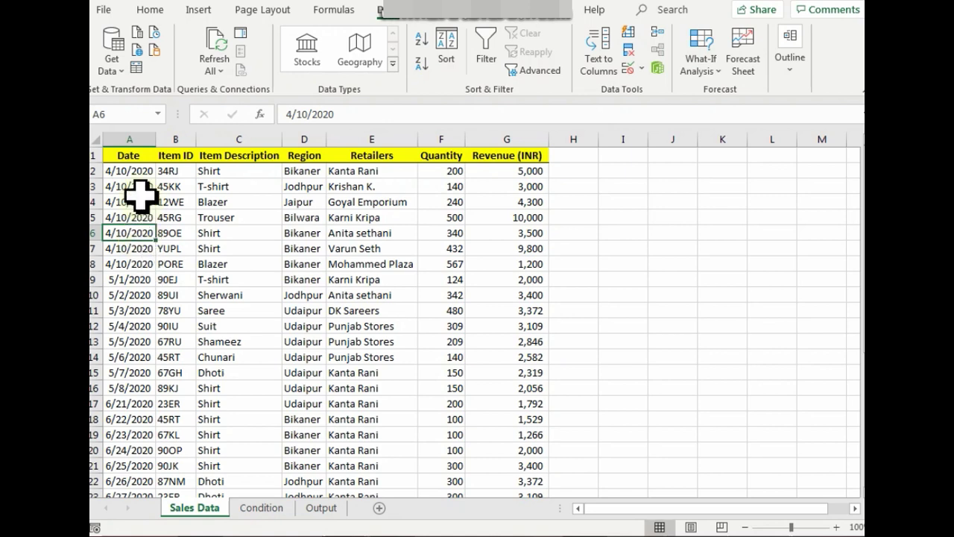
pyautogui.click(142, 156)
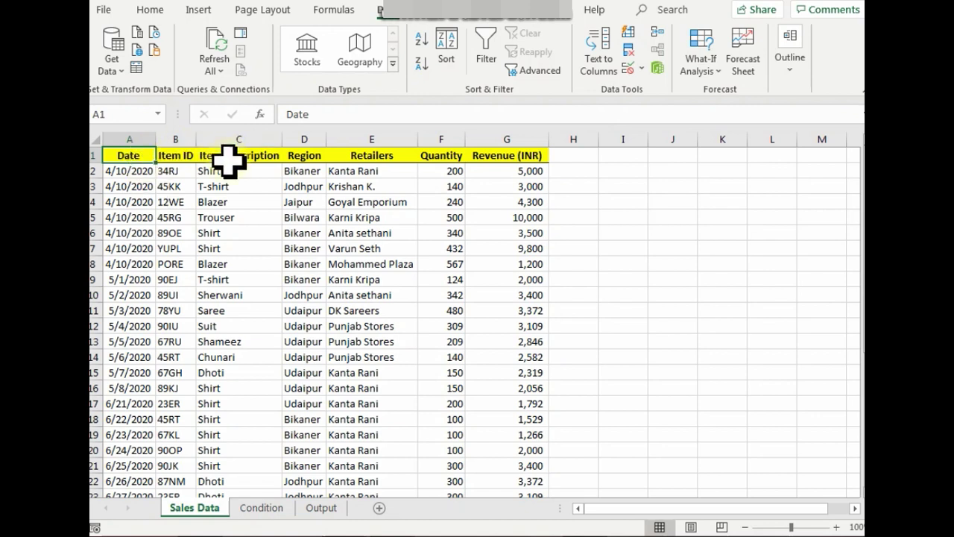
# Step: Copy the Date, Item Description and Region headers into A1:C1 of the Condition sheet
pyautogui.keyDown('ctrl'); pyautogui.click(227, 163); pyautogui.keyUp('ctrl')
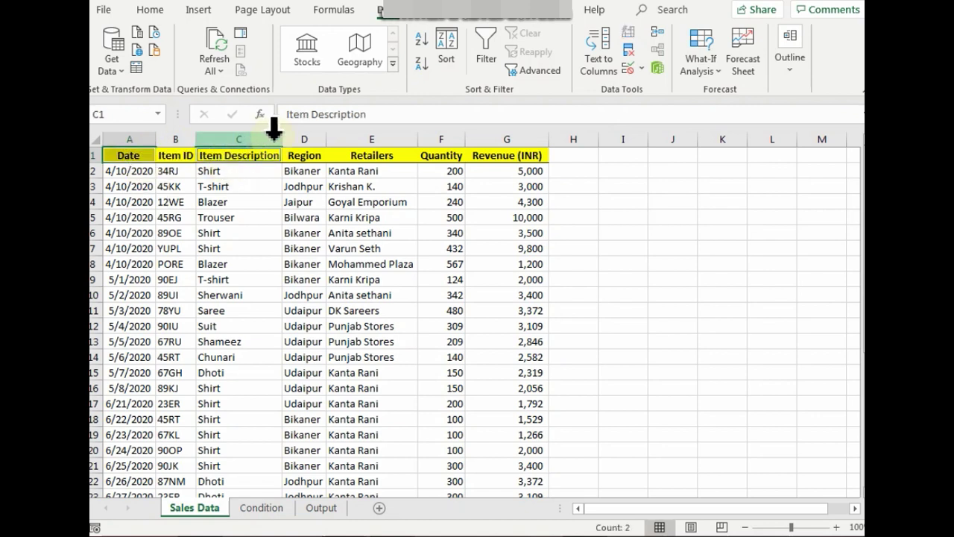
pyautogui.keyDown('ctrl'); pyautogui.click(297, 155); pyautogui.keyUp('ctrl')
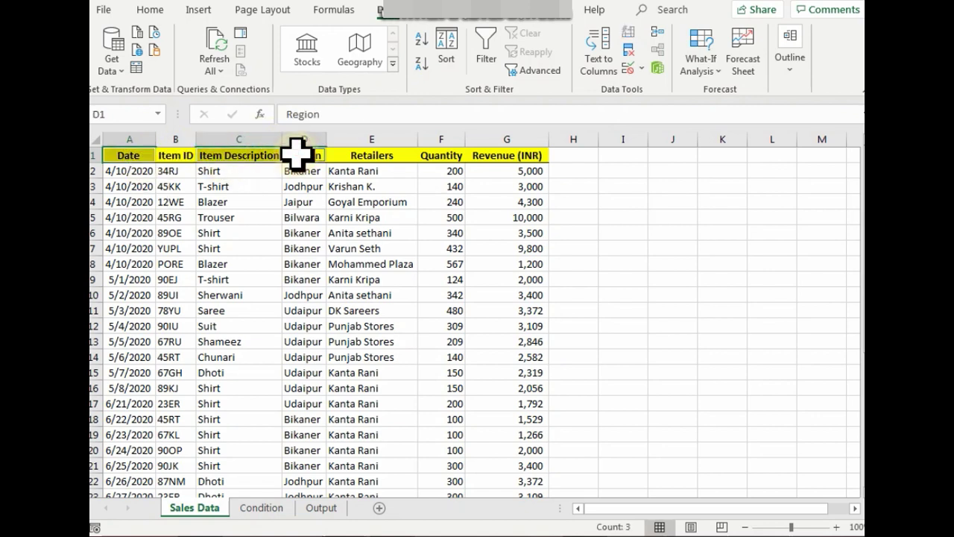
pyautogui.hotkey('ctrl', 'c')
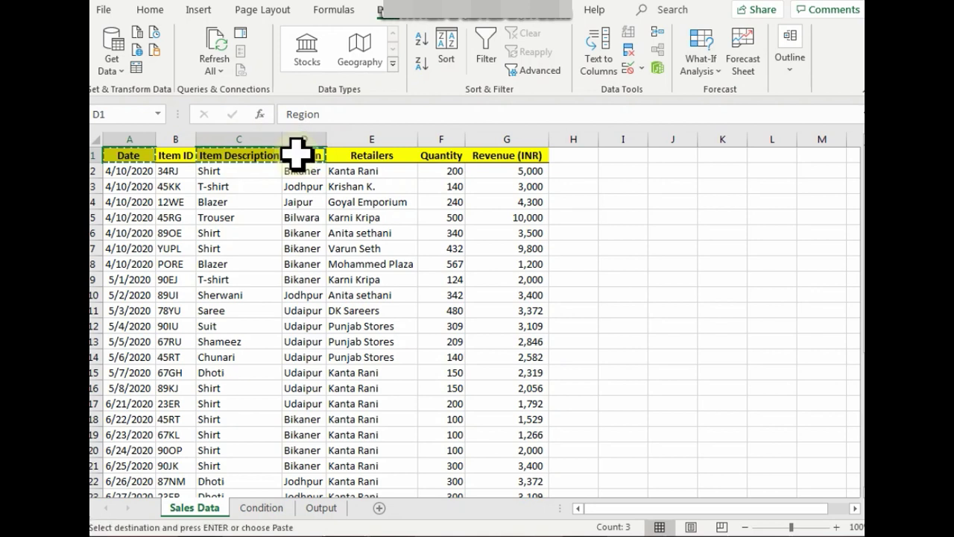
pyautogui.click(253, 508)
pyautogui.hotkey('ctrl', 'v')
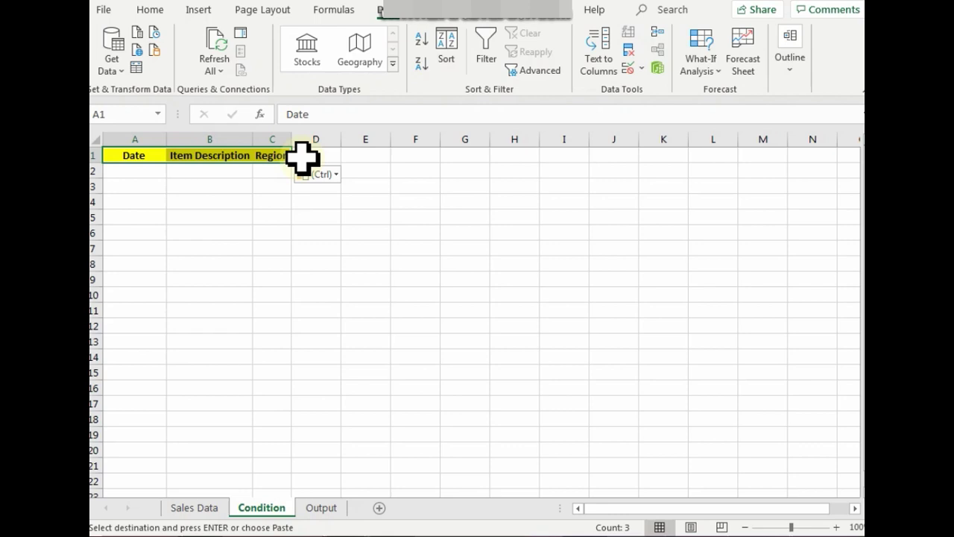
# Step: Copy the first record's date, item and region (4/10/2020, Shirt, Bikaner) into Condition row 2
pyautogui.click(158, 172)
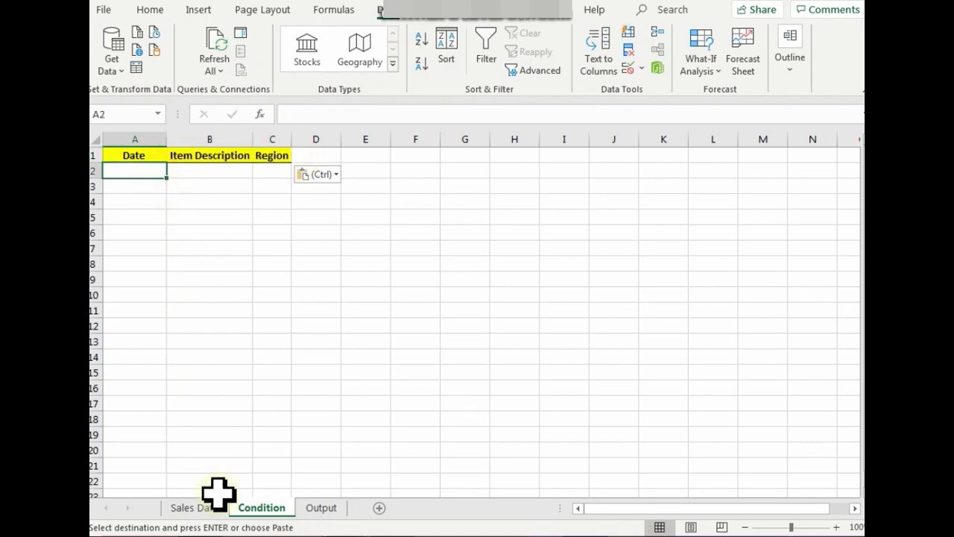
pyautogui.click(193, 507)
pyautogui.press('Escape')
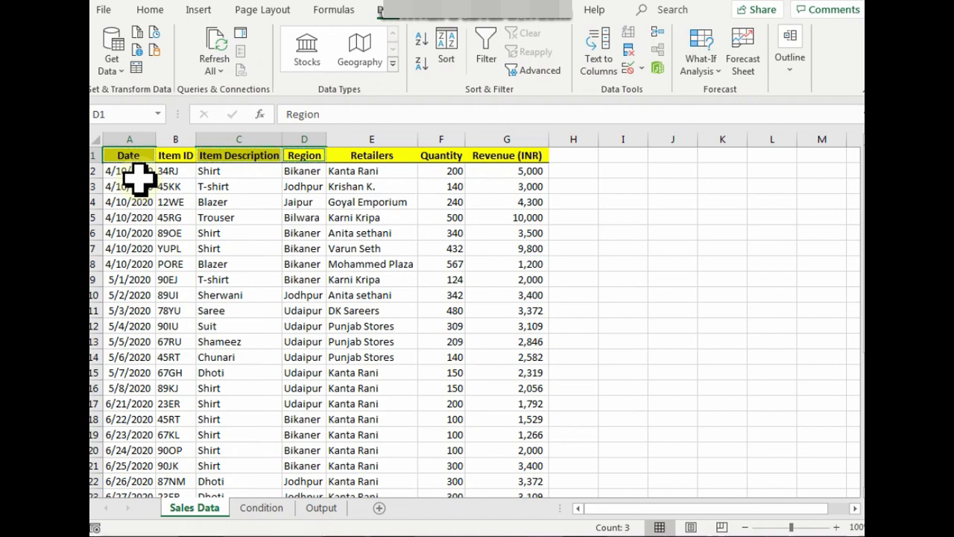
pyautogui.click(134, 170)
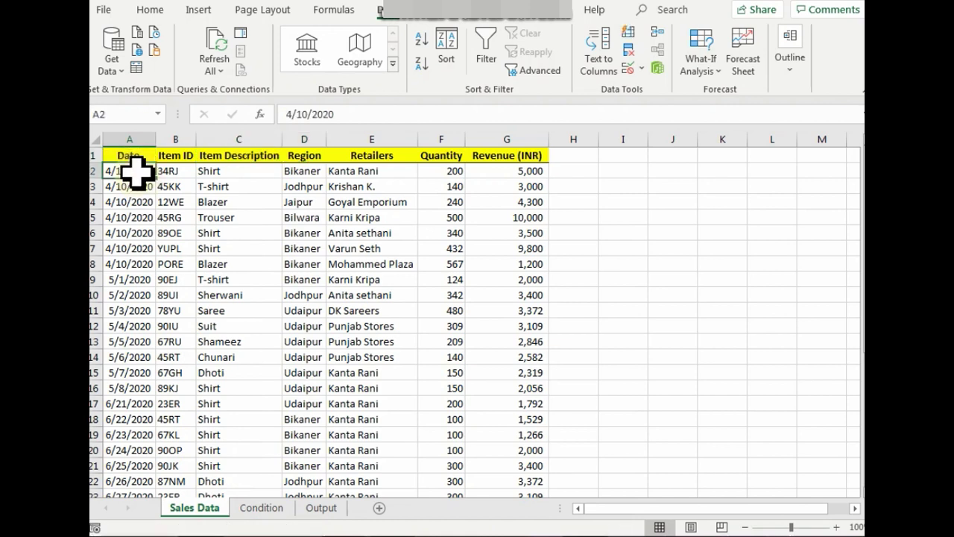
pyautogui.keyDown('ctrl'); pyautogui.click(210, 176); pyautogui.keyUp('ctrl')
pyautogui.keyDown('ctrl'); pyautogui.click(303, 176); pyautogui.keyUp('ctrl')
pyautogui.hotkey('ctrl', 'c')
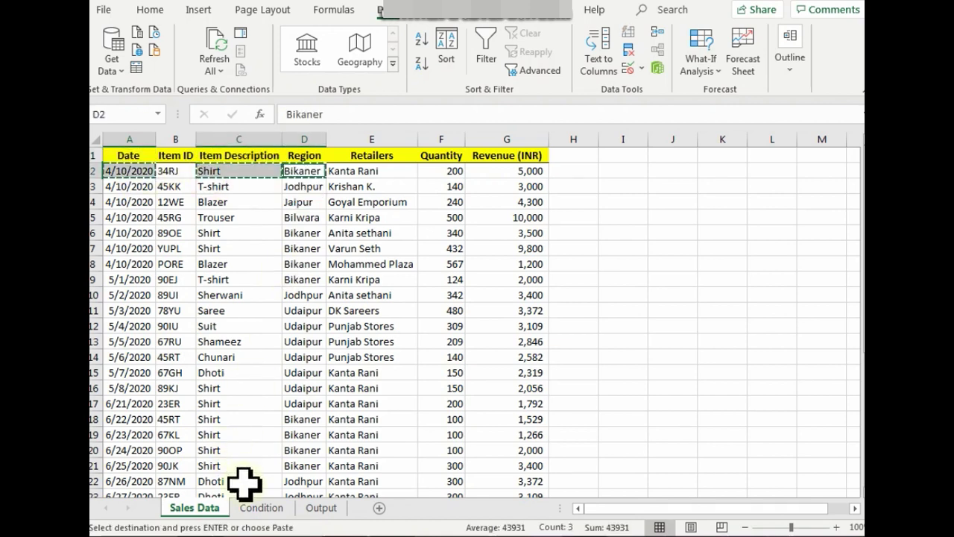
pyautogui.click(257, 507)
pyautogui.hotkey('ctrl', 'v')
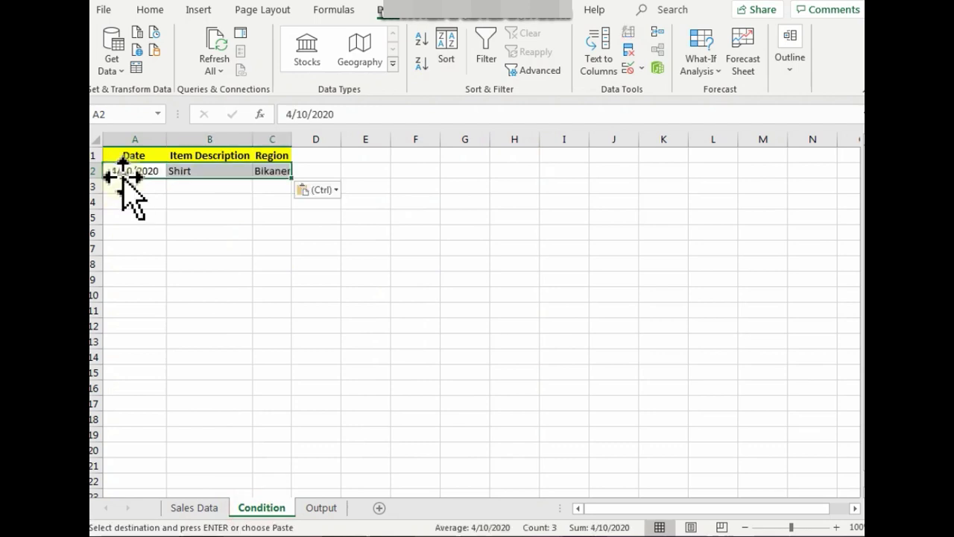
# Step: Check the pasted Shirt and Bikaner values and select the 4/10/2020 date criterion
pyautogui.click(181, 198)
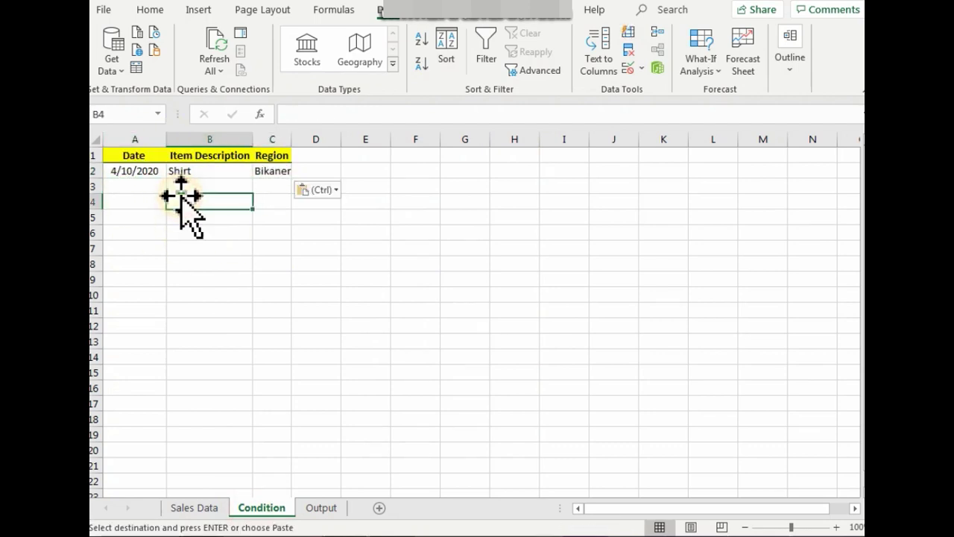
pyautogui.click(183, 171)
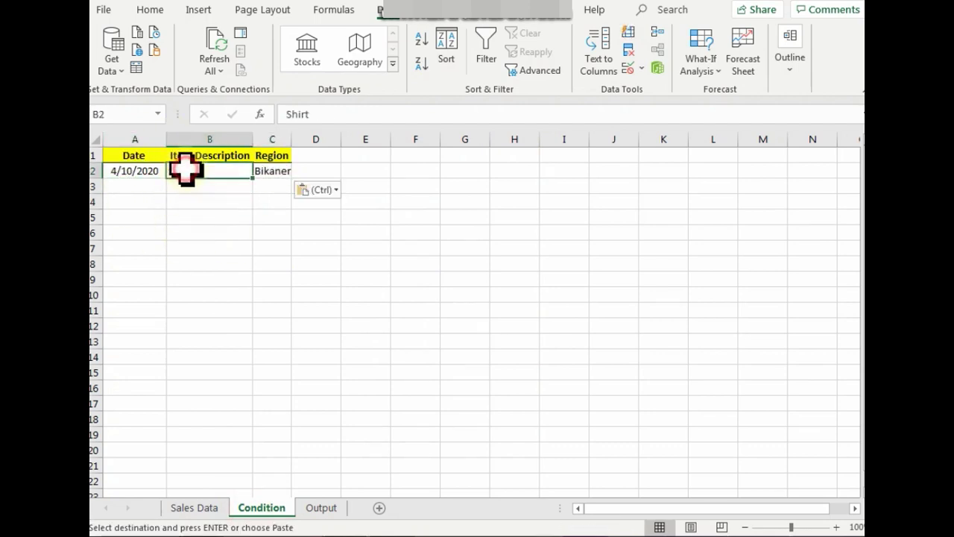
pyautogui.click(273, 174)
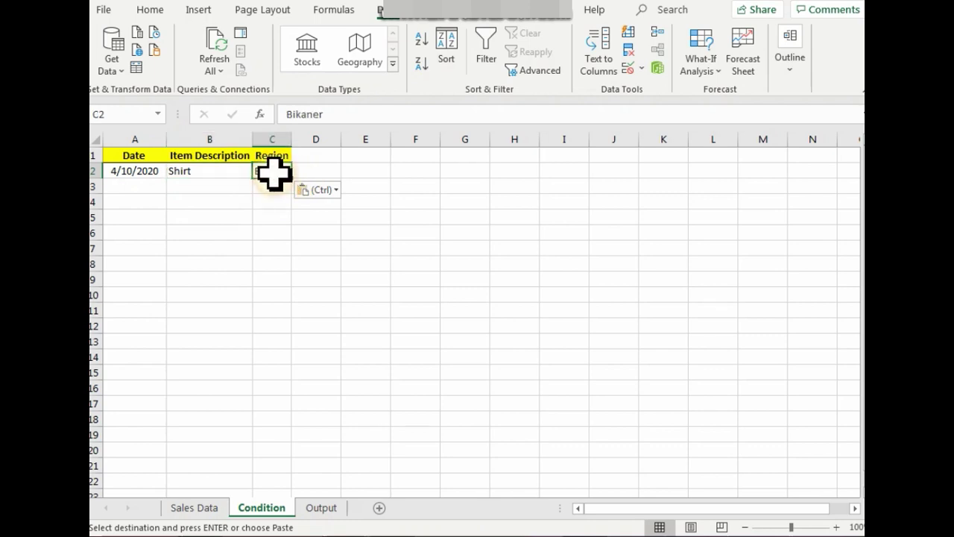
pyautogui.click(160, 177)
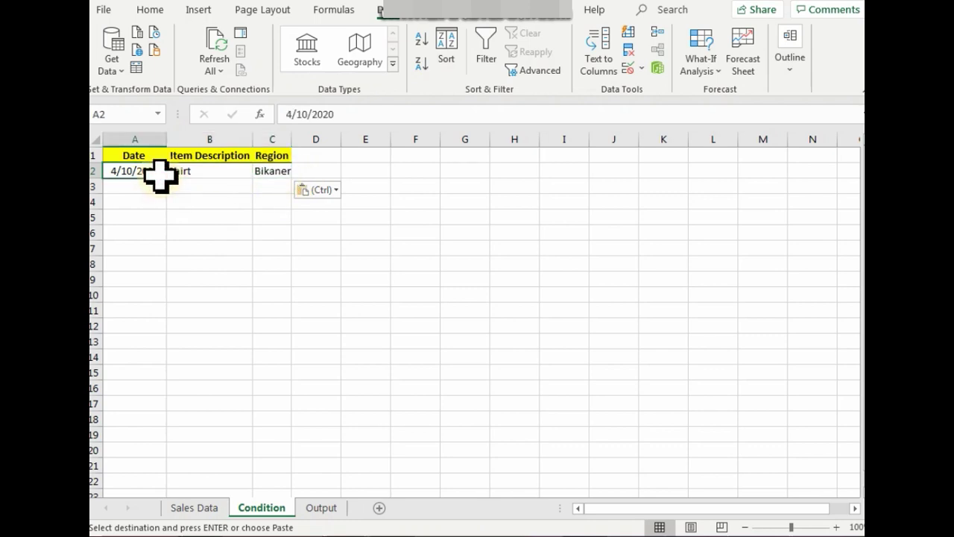
# Step: Prefix the date criterion with >= so it reads >=4/10/2020
pyautogui.click(287, 115)
pyautogui.write('>')
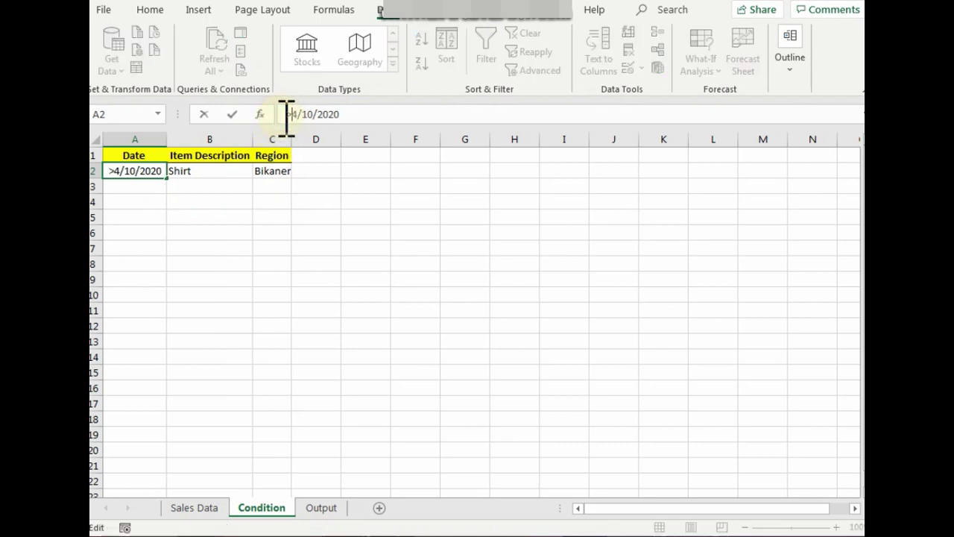
pyautogui.write('=')
pyautogui.click(177, 214)
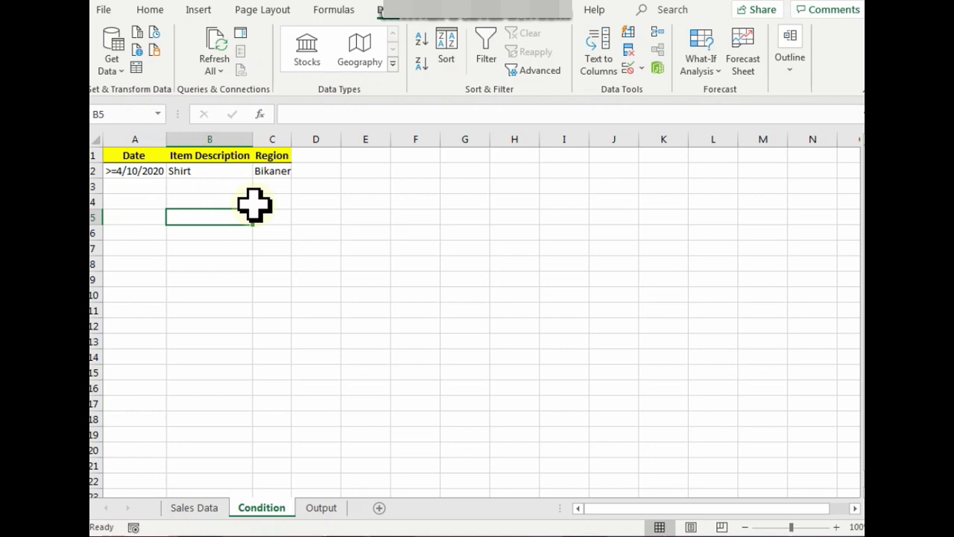
# Step: From Output cell A1, open Advanced Filter set to copy results to another location
pyautogui.click(332, 510)
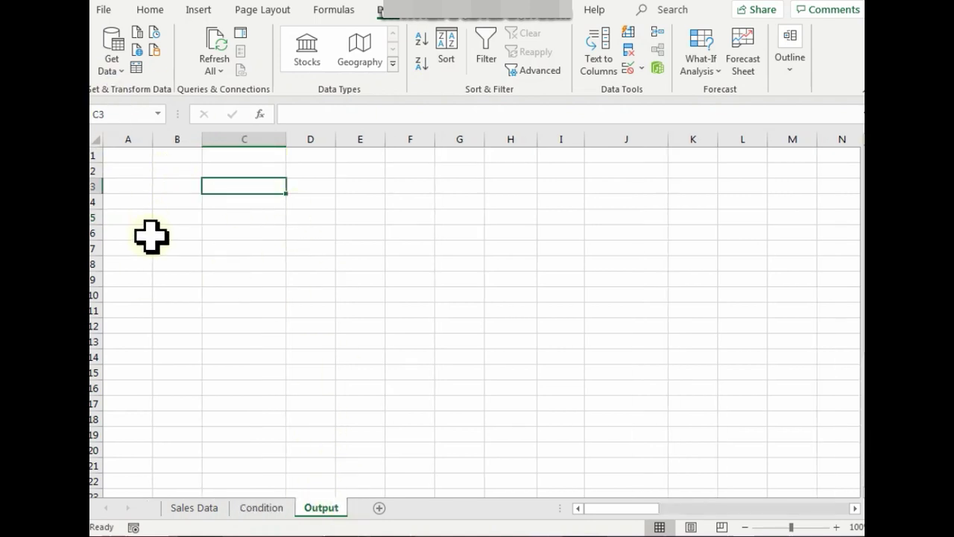
pyautogui.click(127, 155)
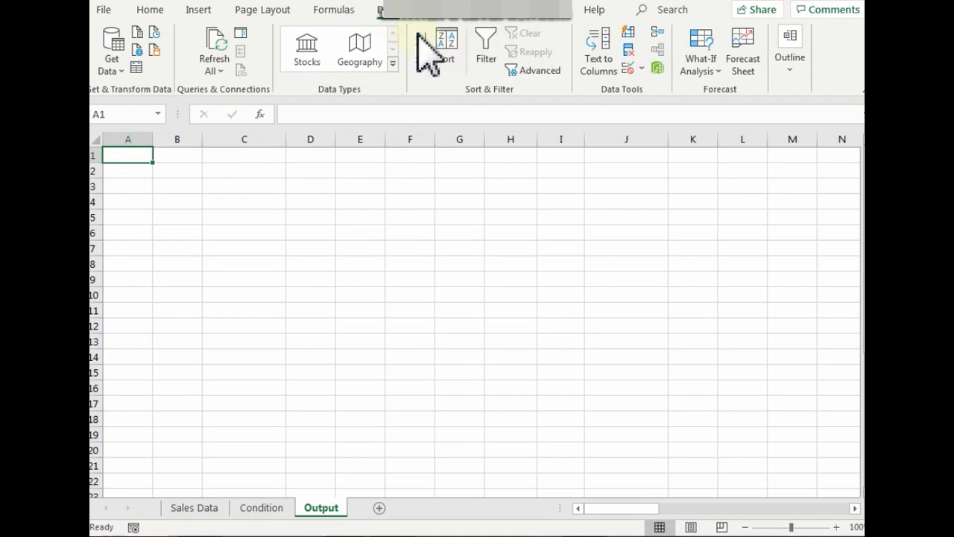
pyautogui.click(526, 73)
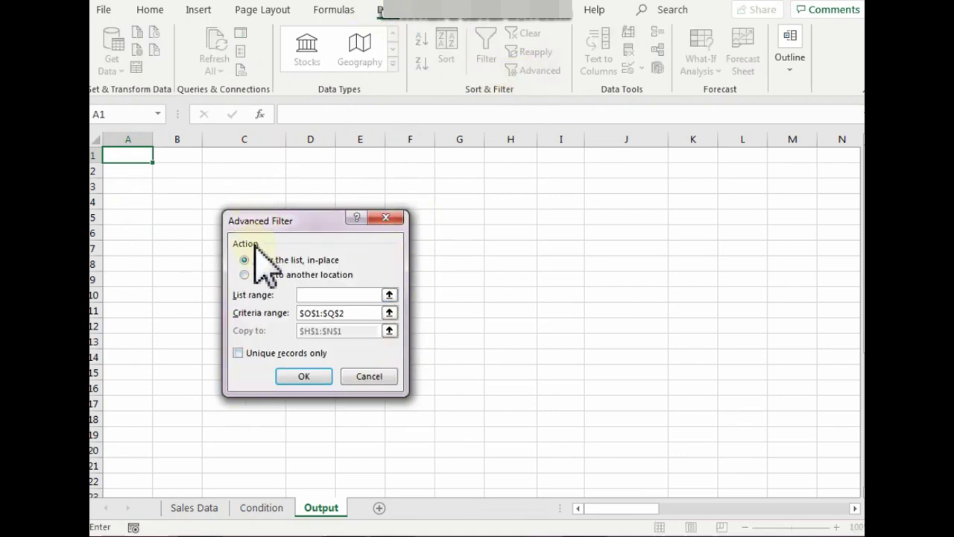
pyautogui.click(245, 276)
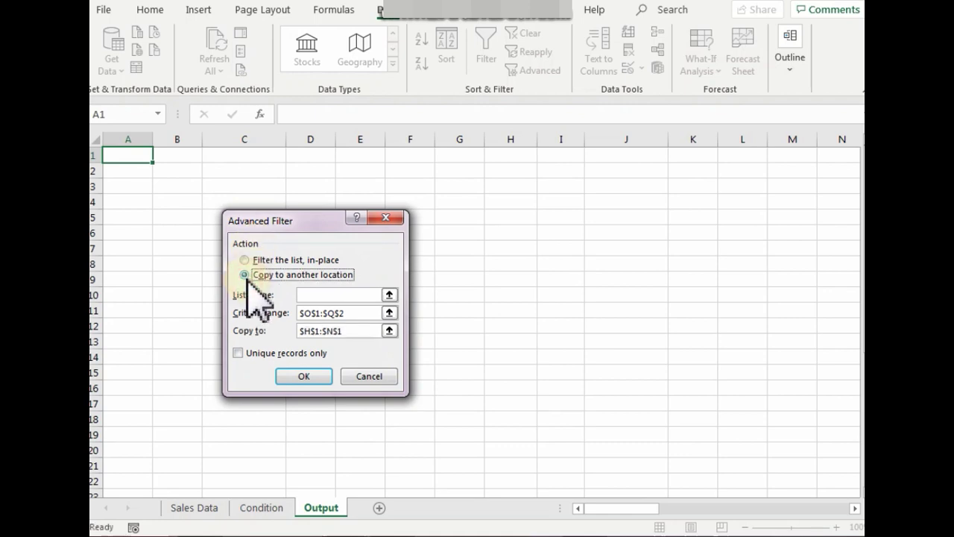
pyautogui.click(310, 295)
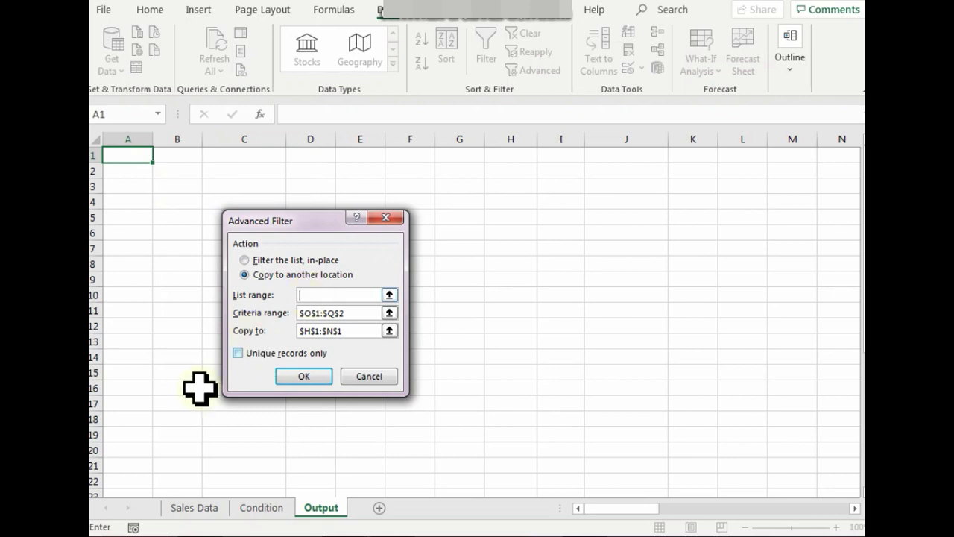
# Step: Select the Sales Data table A1:G36 as the Advanced Filter list range
pyautogui.click(198, 511)
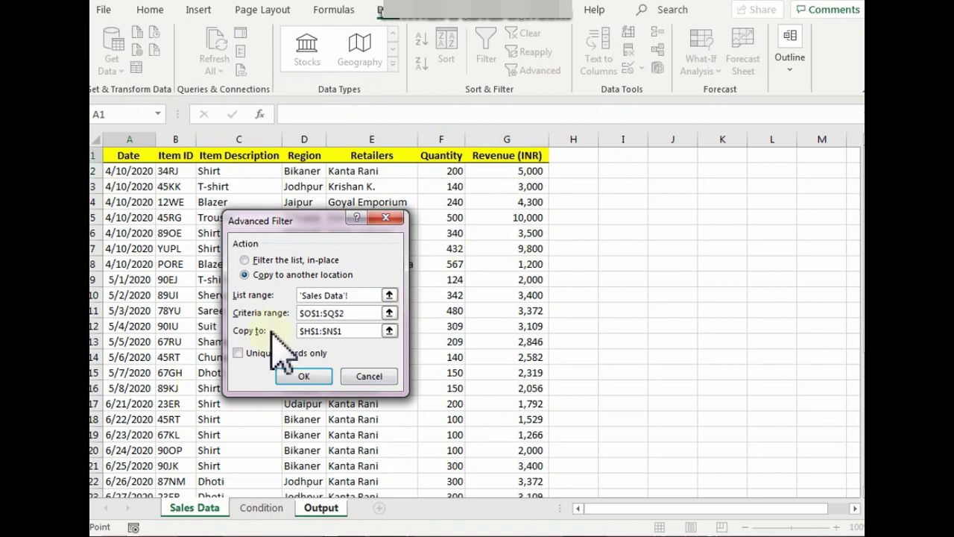
pyautogui.click(140, 154)
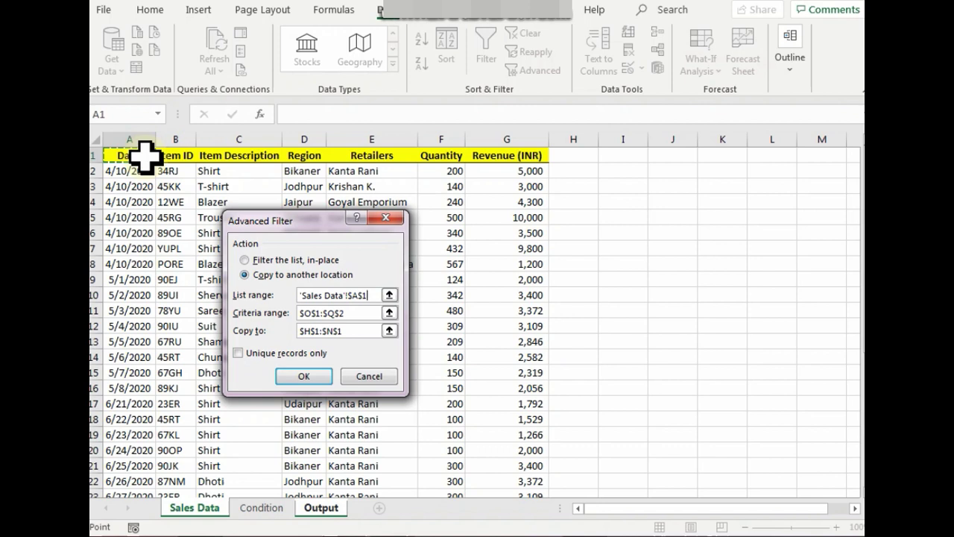
pyautogui.hotkey('ctrl', 'shift', 'Right')
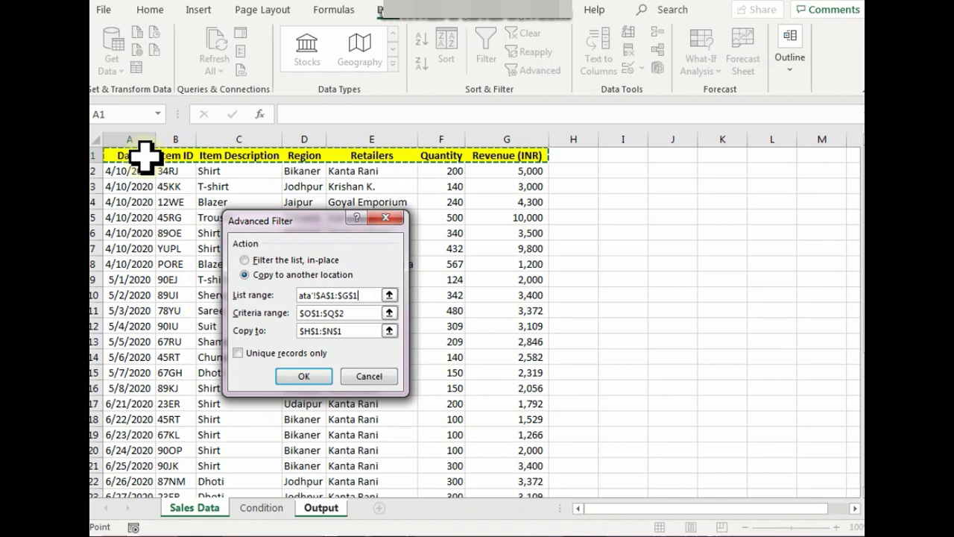
pyautogui.hotkey('ctrl', 'shift', 'Down')
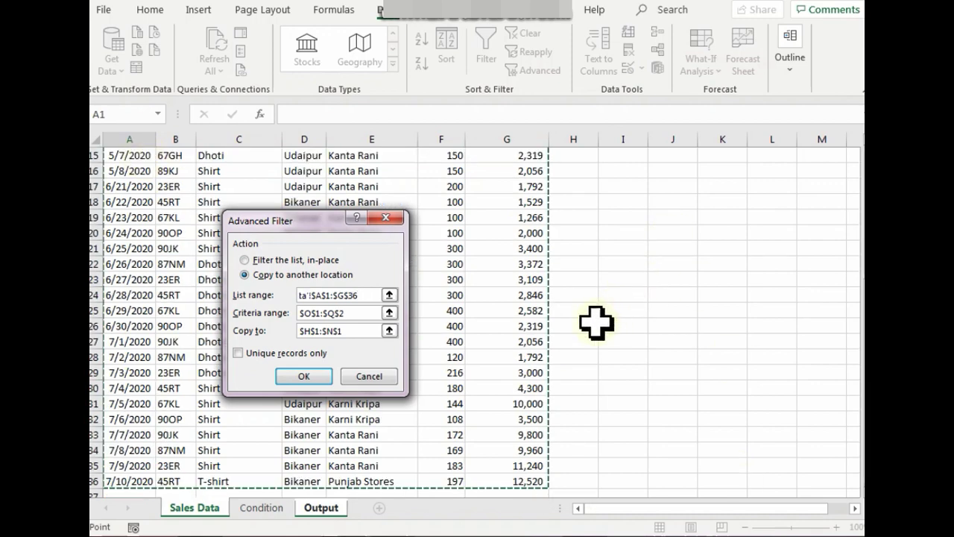
# Step: Set the criteria range to Condition A1:C2
pyautogui.click(352, 313)
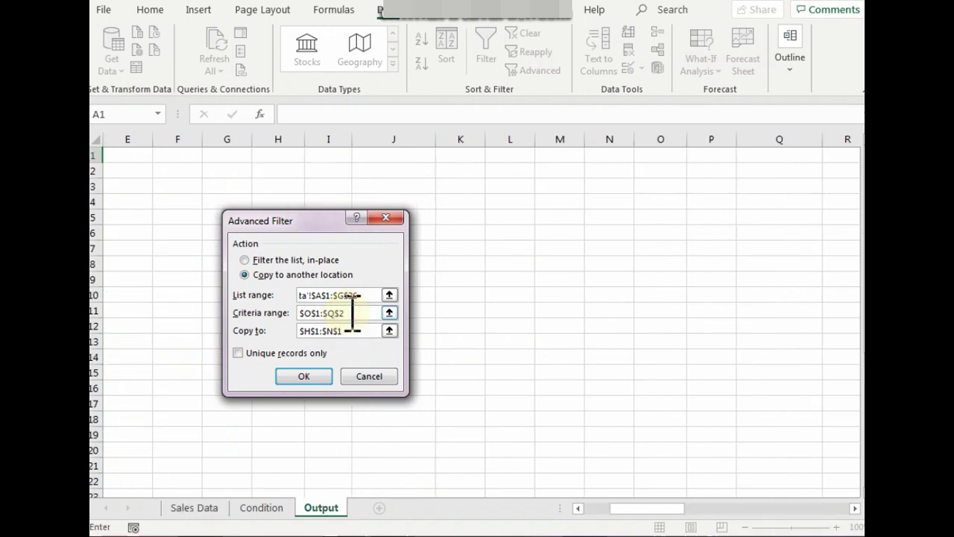
pyautogui.moveTo(351, 313); pyautogui.dragTo(294, 324)
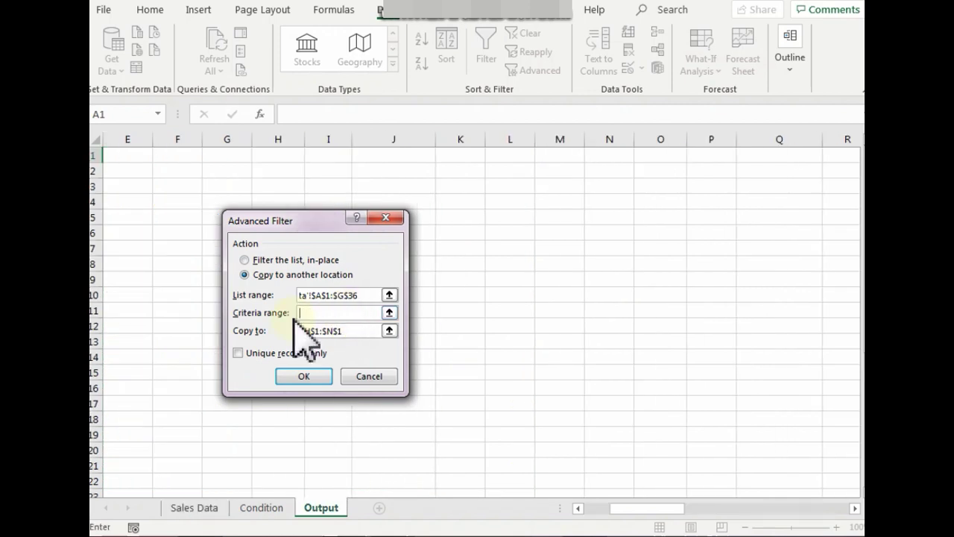
pyautogui.click(259, 507)
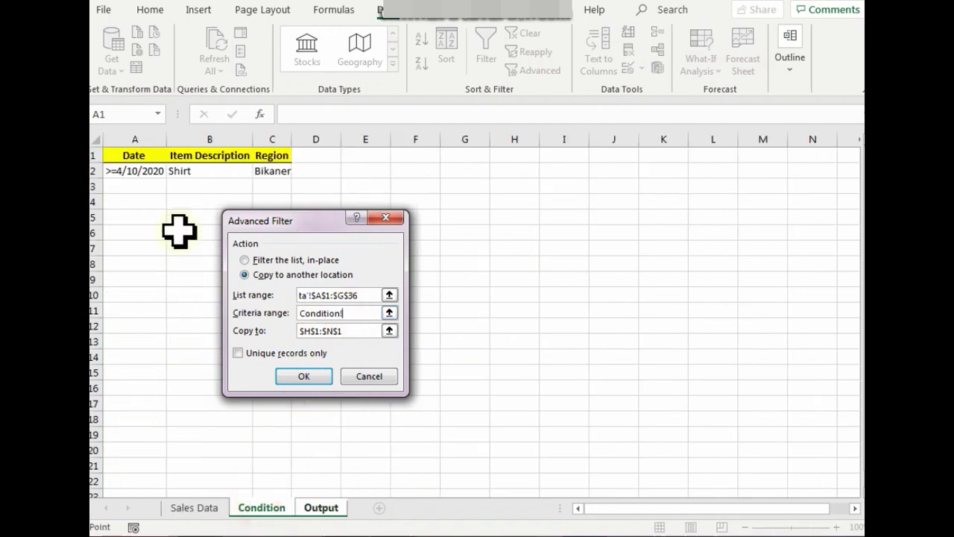
pyautogui.moveTo(142, 155); pyautogui.dragTo(279, 175)
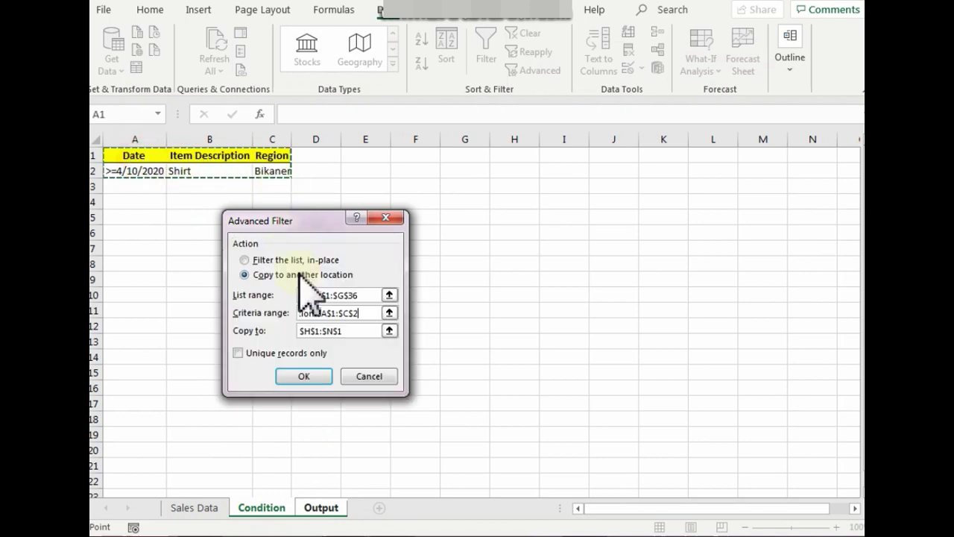
# Step: Set the copy destination to Output cell A1 and run the filter
pyautogui.click(357, 332)
pyautogui.moveTo(362, 333); pyautogui.dragTo(298, 330)
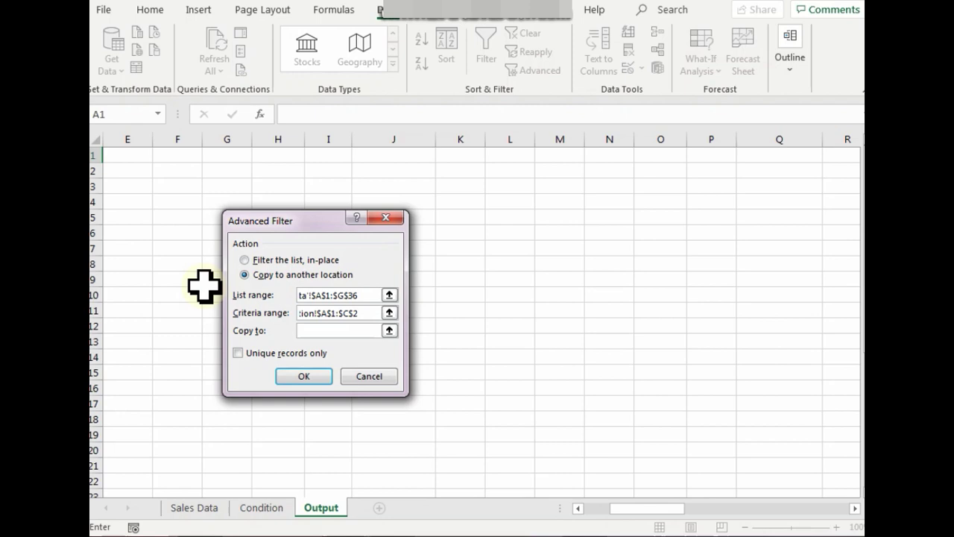
pyautogui.moveTo(619, 514); pyautogui.dragTo(564, 511)
pyautogui.click(134, 155)
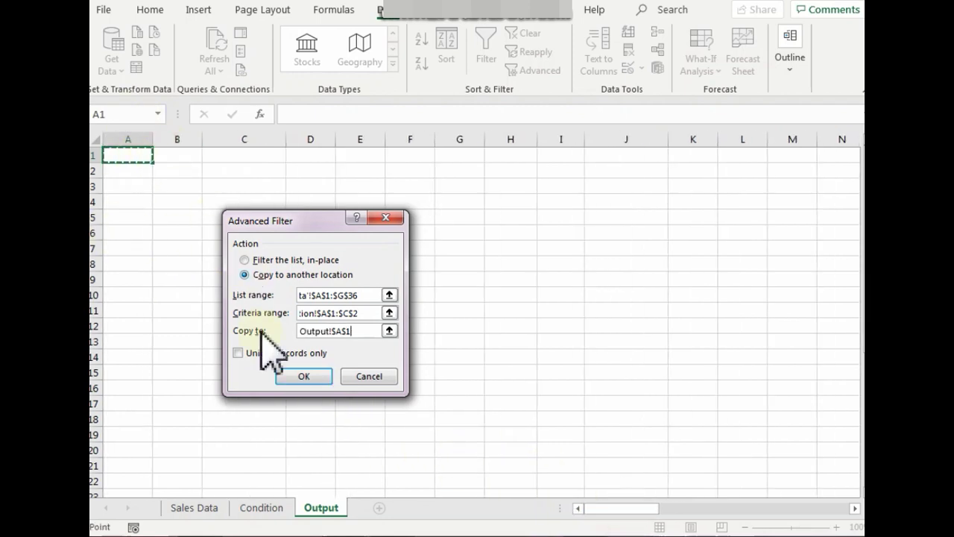
pyautogui.click(301, 376)
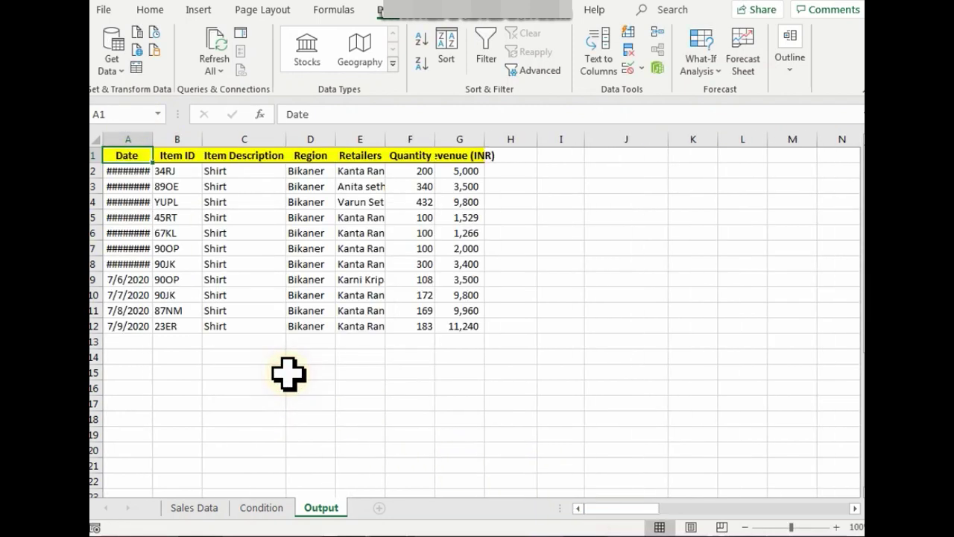
# Step: Autofit the Date, Retailers, Quantity and Revenue (INR) columns so all values show fully
pyautogui.doubleClick(154, 140)
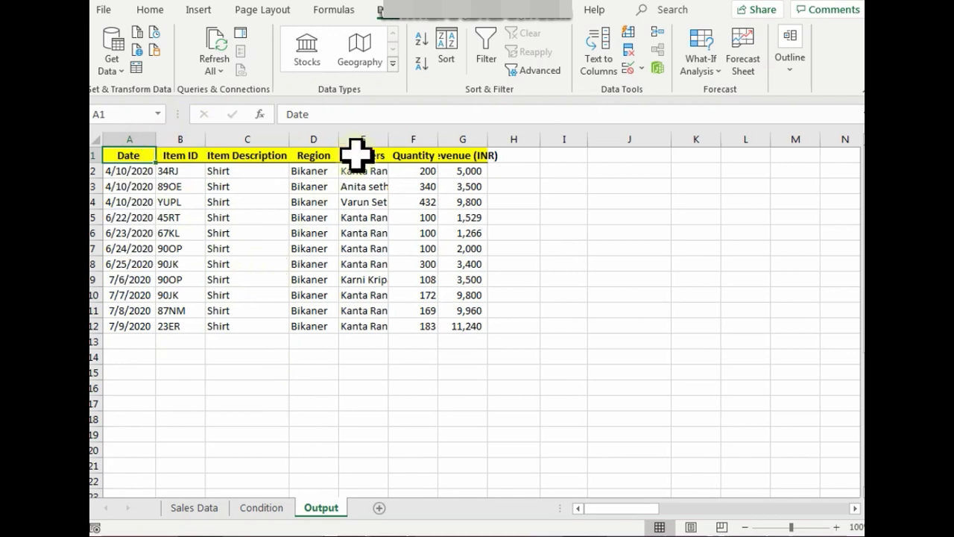
pyautogui.click(225, 174)
pyautogui.moveTo(224, 175); pyautogui.dragTo(230, 323)
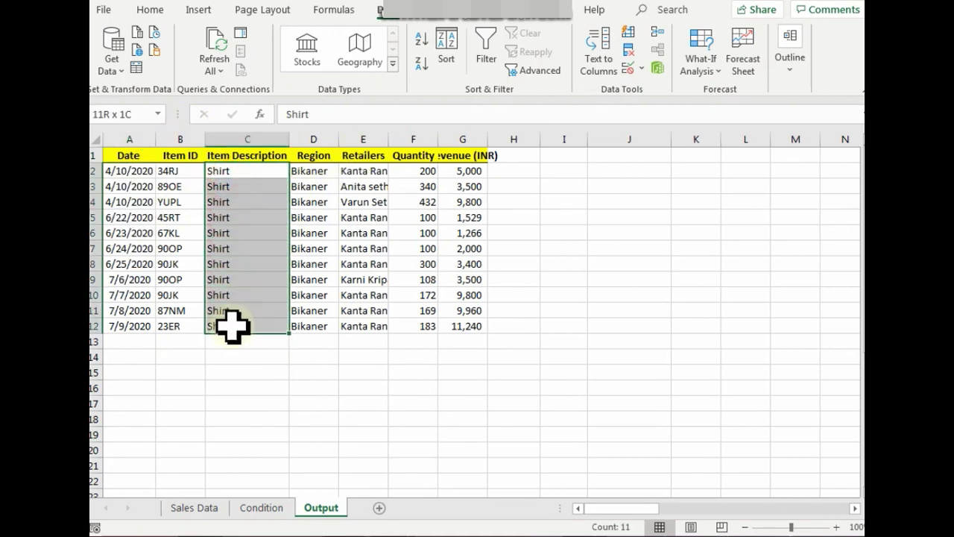
pyautogui.moveTo(316, 174); pyautogui.dragTo(317, 319)
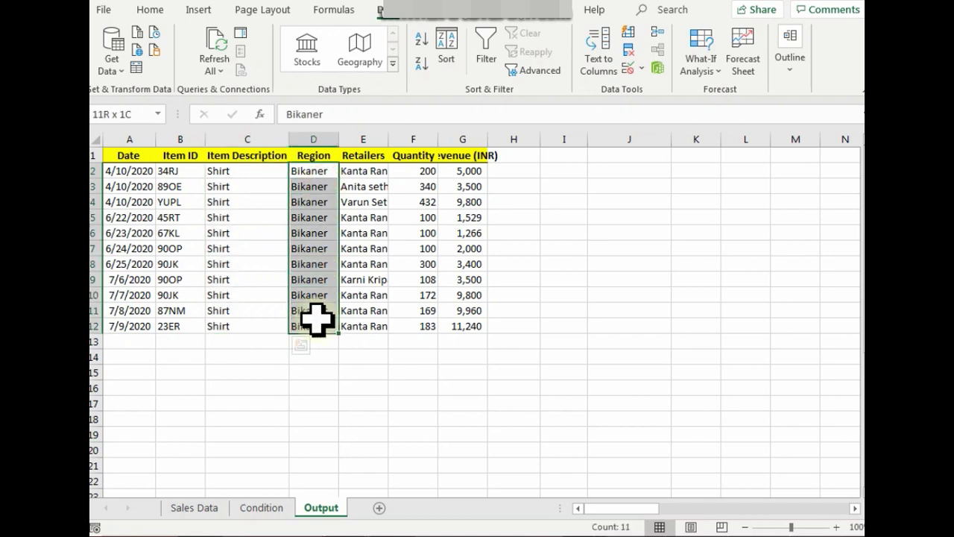
pyautogui.moveTo(132, 171); pyautogui.dragTo(134, 319)
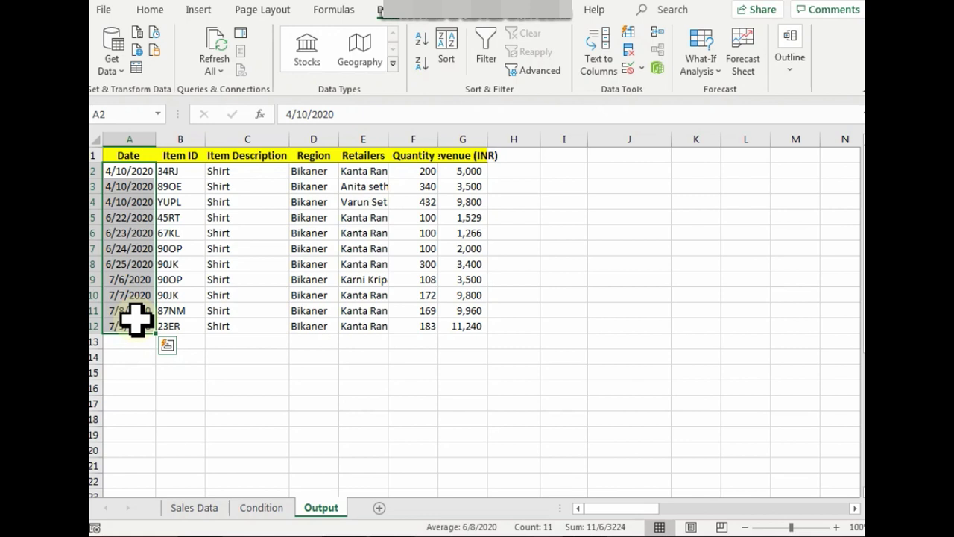
pyautogui.click(394, 155)
pyautogui.doubleClick(388, 140)
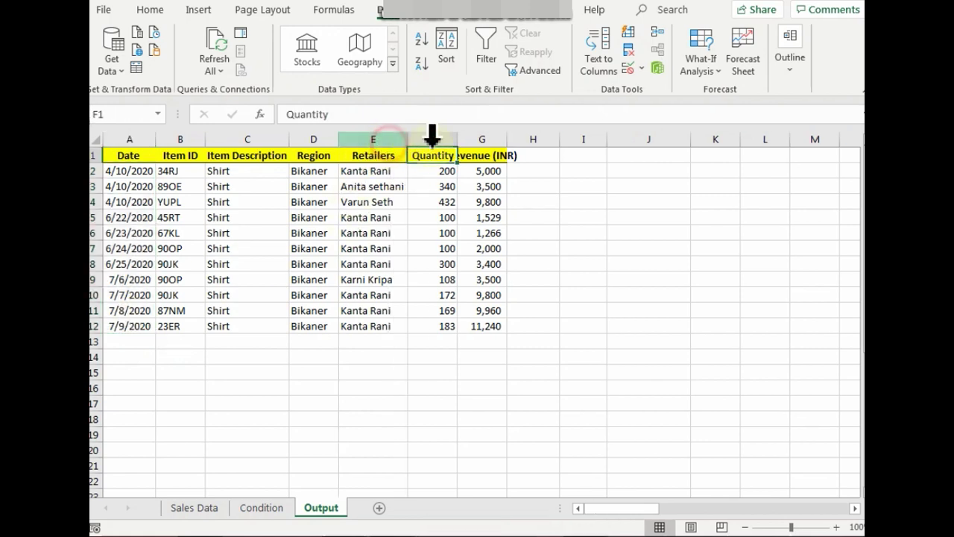
pyautogui.doubleClick(457, 139)
pyautogui.doubleClick(506, 139)
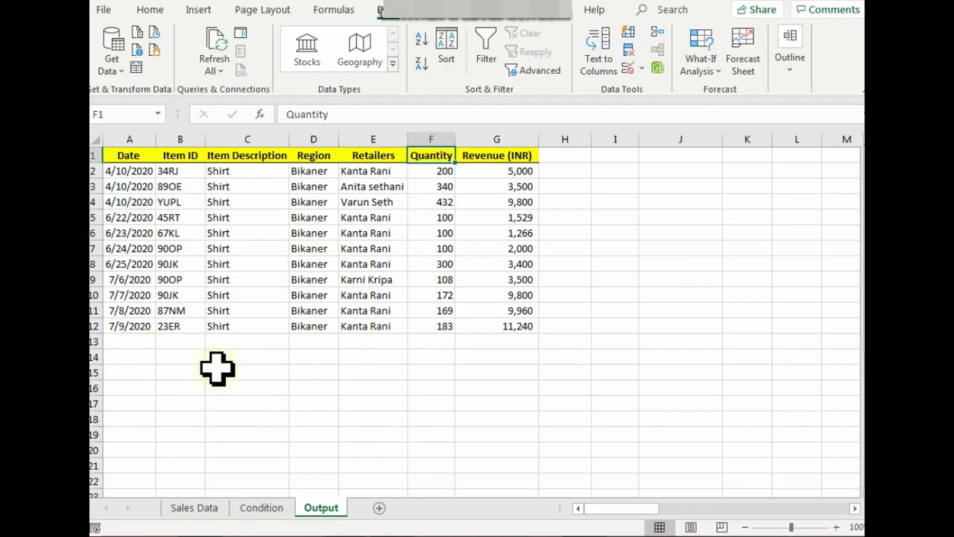
# Step: Review the filtered Region, Item Description and Retailers results
pyautogui.moveTo(312, 186); pyautogui.dragTo(325, 313)
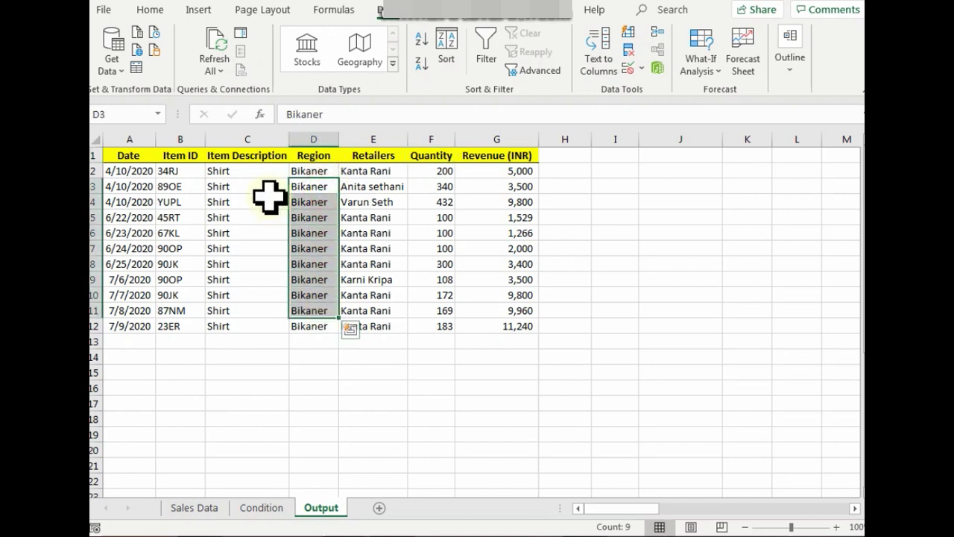
pyautogui.moveTo(253, 187); pyautogui.dragTo(260, 302)
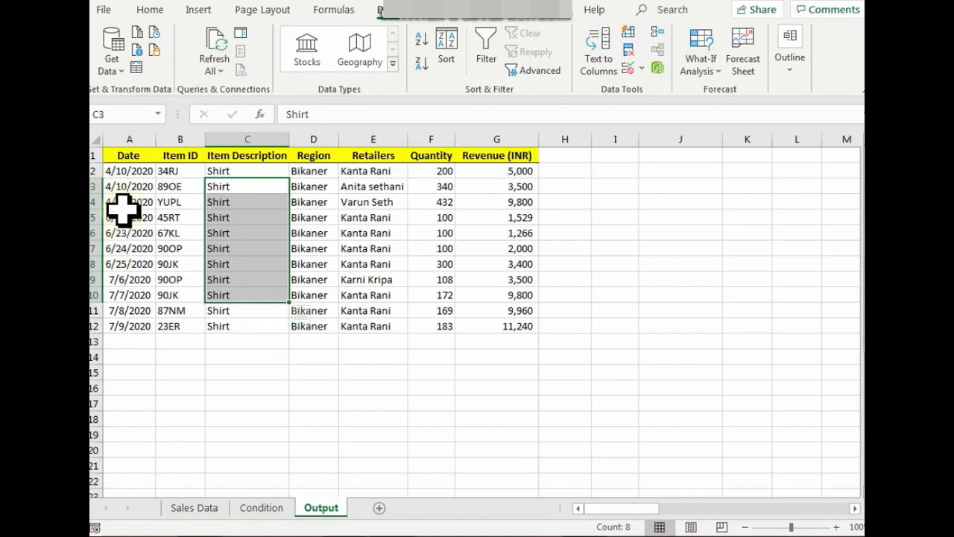
pyautogui.moveTo(110, 155); pyautogui.dragTo(488, 313)
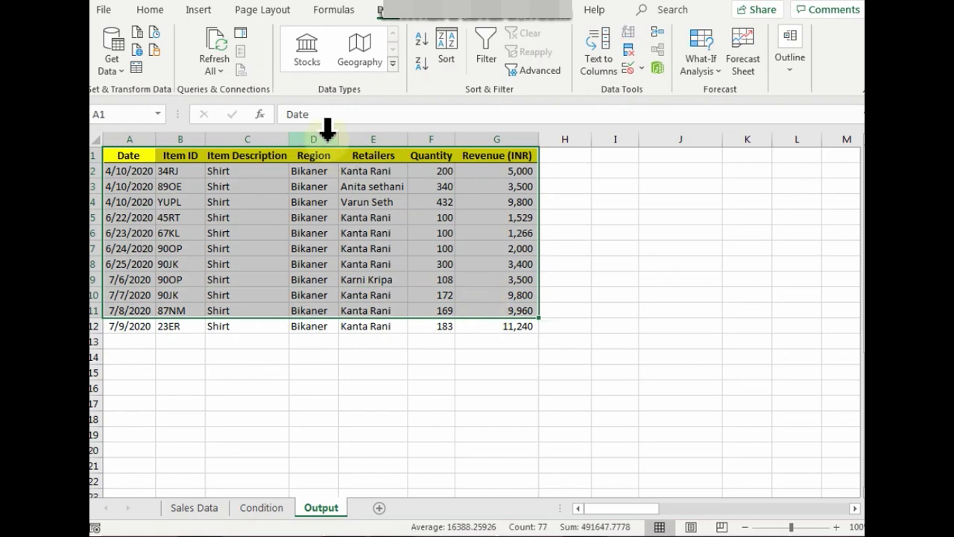
pyautogui.moveTo(350, 158); pyautogui.dragTo(365, 325)
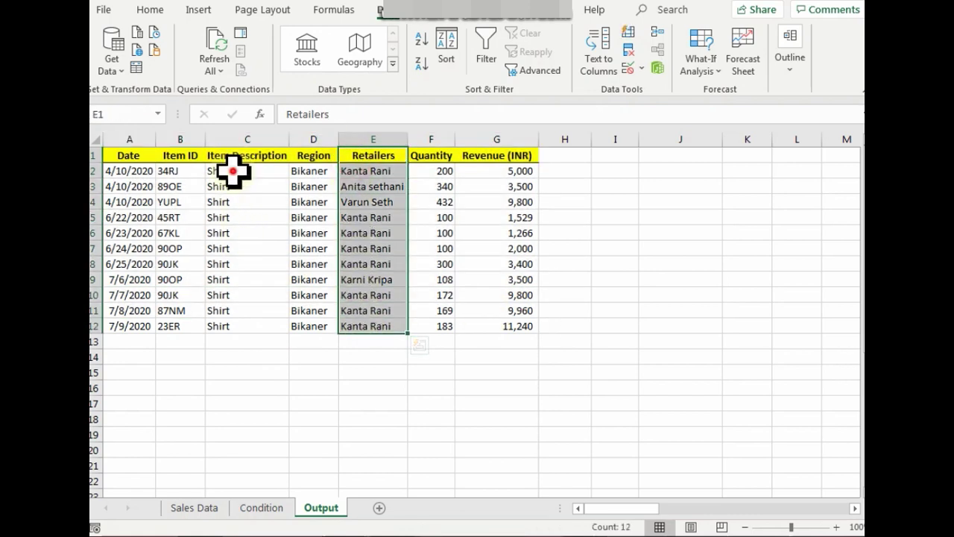
pyautogui.moveTo(230, 171); pyautogui.dragTo(246, 341)
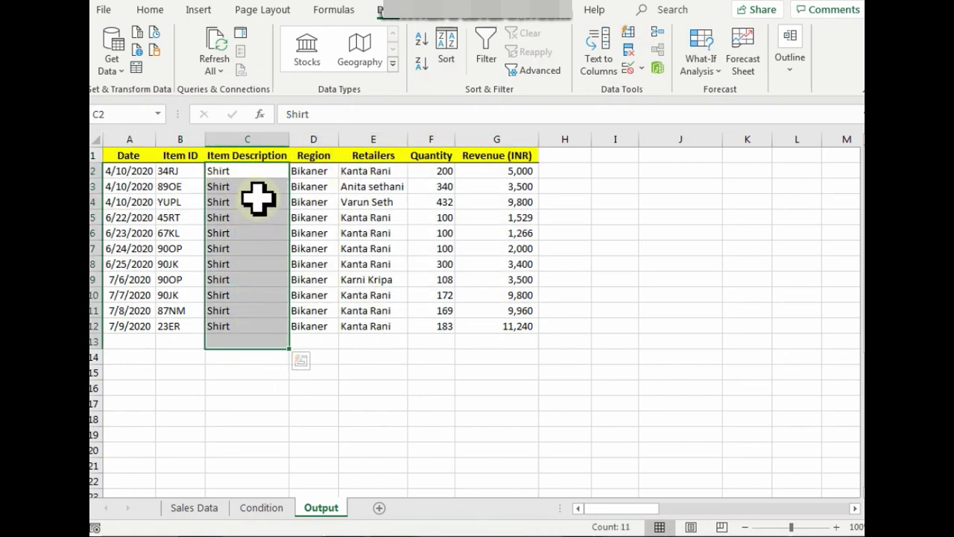
pyautogui.moveTo(249, 158); pyautogui.dragTo(249, 313)
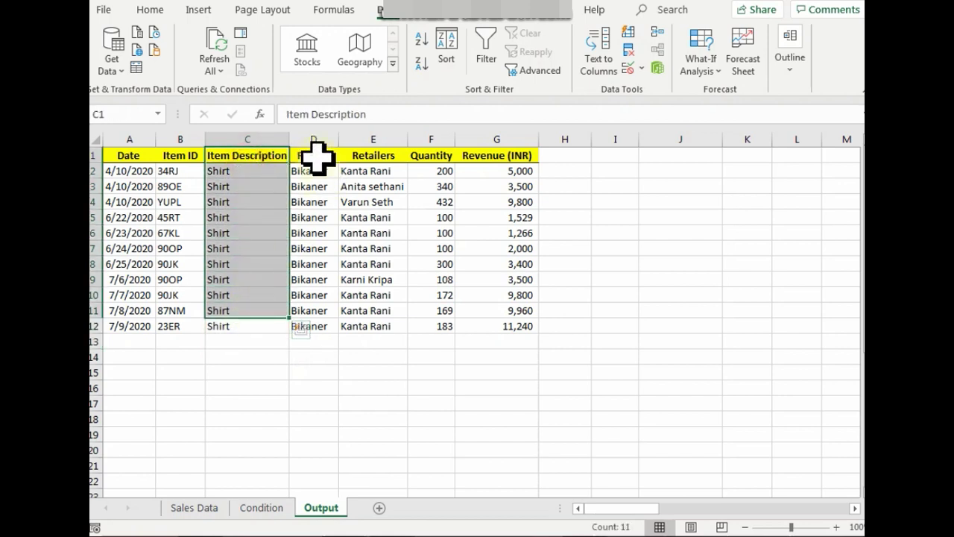
pyautogui.moveTo(317, 158); pyautogui.dragTo(340, 308)
pyautogui.moveTo(373, 156); pyautogui.dragTo(395, 311)
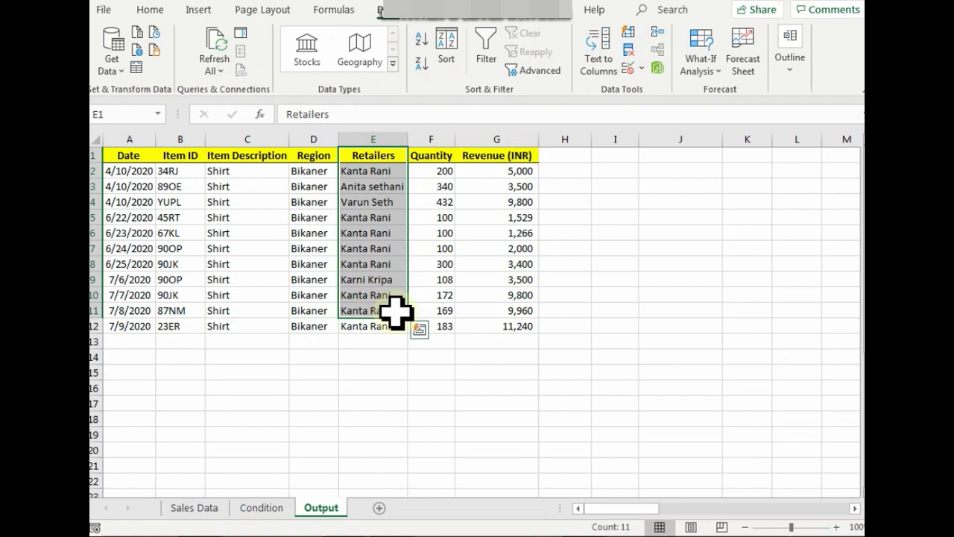
# Step: Select the Item ID, Quantity and Revenue (INR) heading cells
pyautogui.click(185, 155)
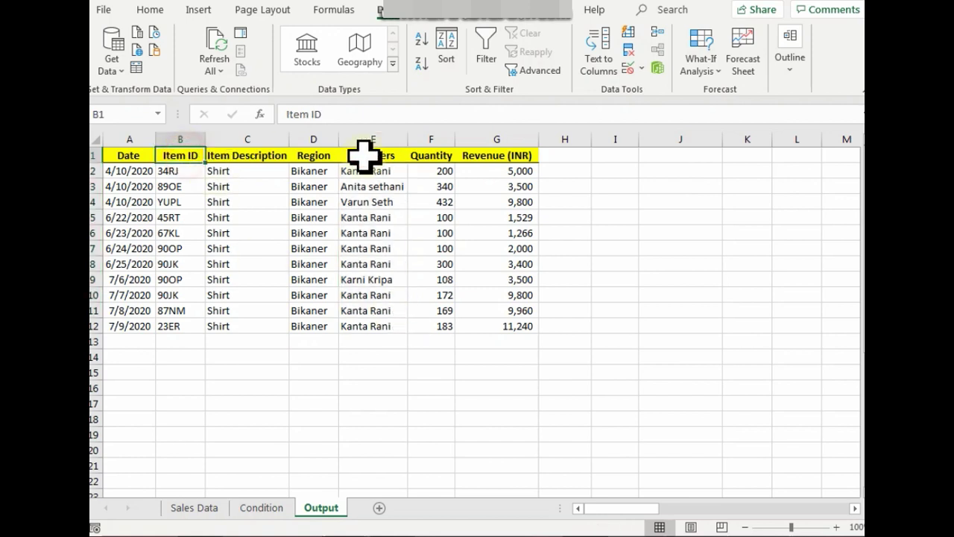
pyautogui.click(445, 156)
pyautogui.click(498, 153)
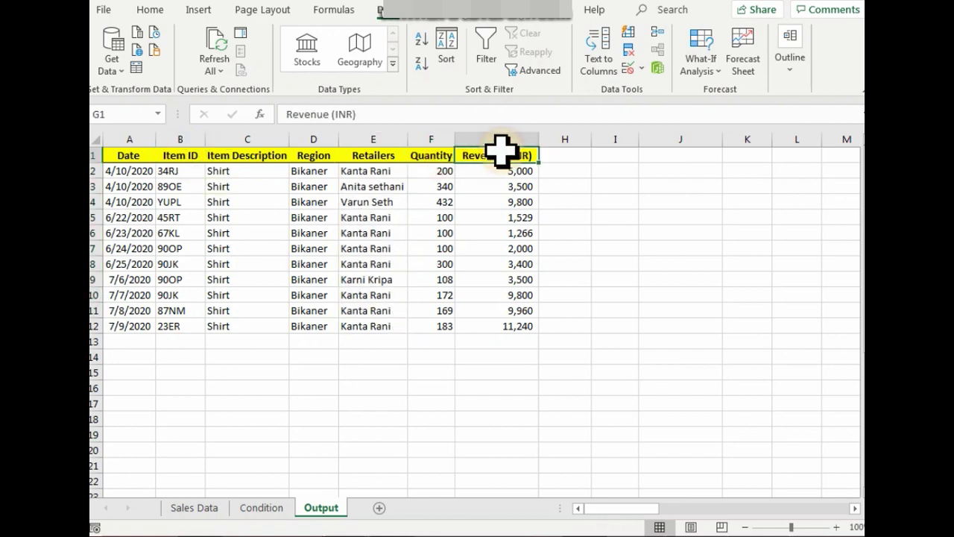
pyautogui.click(196, 155)
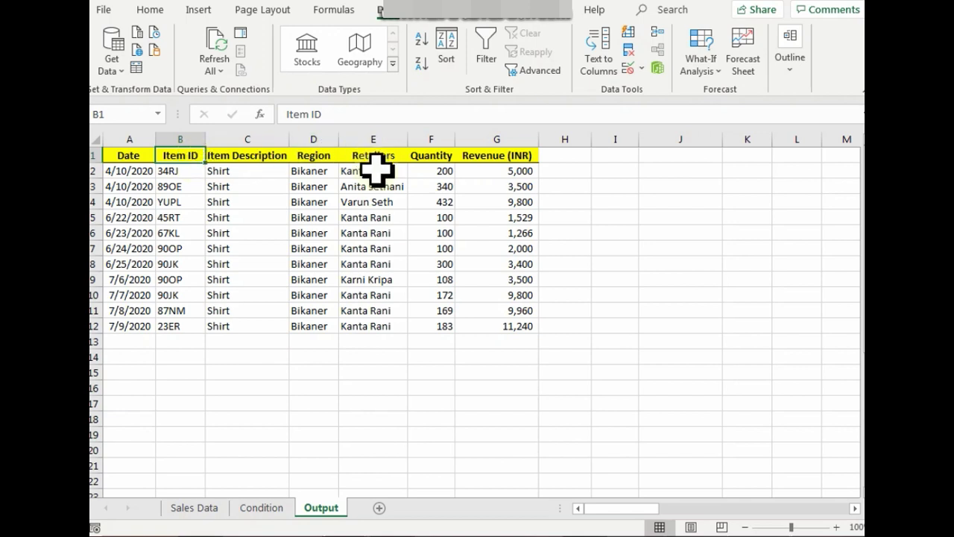
# Step: Insert seven blank columns A through G before the filtered table
pyautogui.click(138, 140)
pyautogui.moveTo(138, 140); pyautogui.dragTo(482, 154)
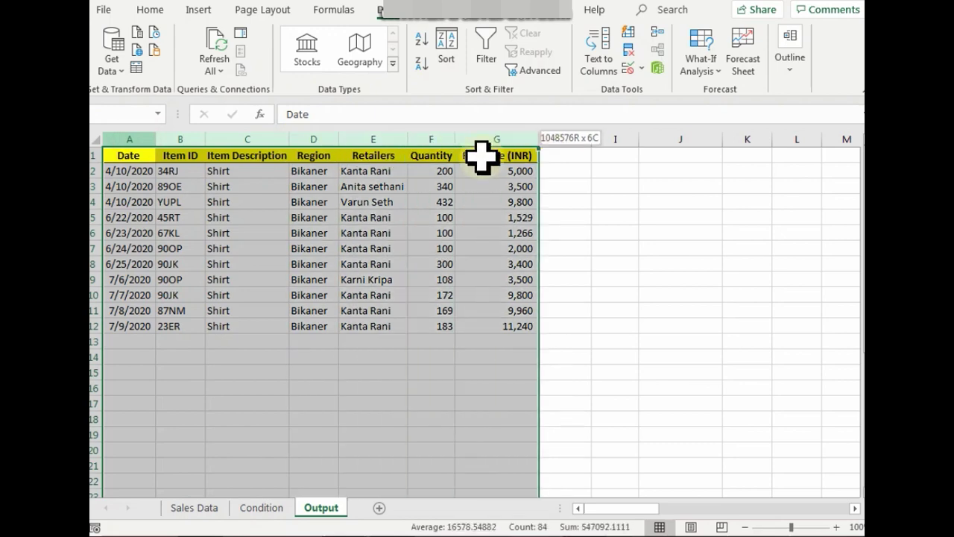
pyautogui.rightClick(212, 130)
pyautogui.click(291, 262)
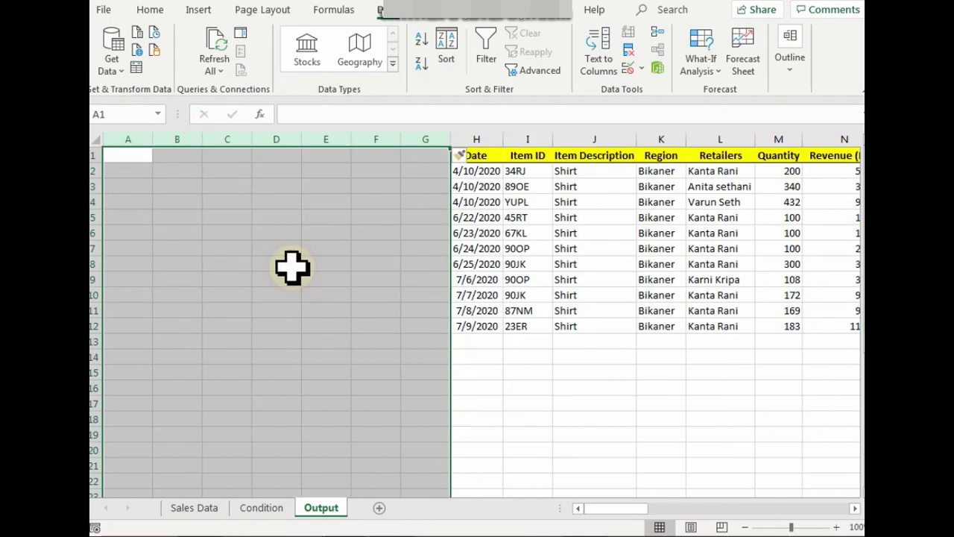
pyautogui.click(149, 154)
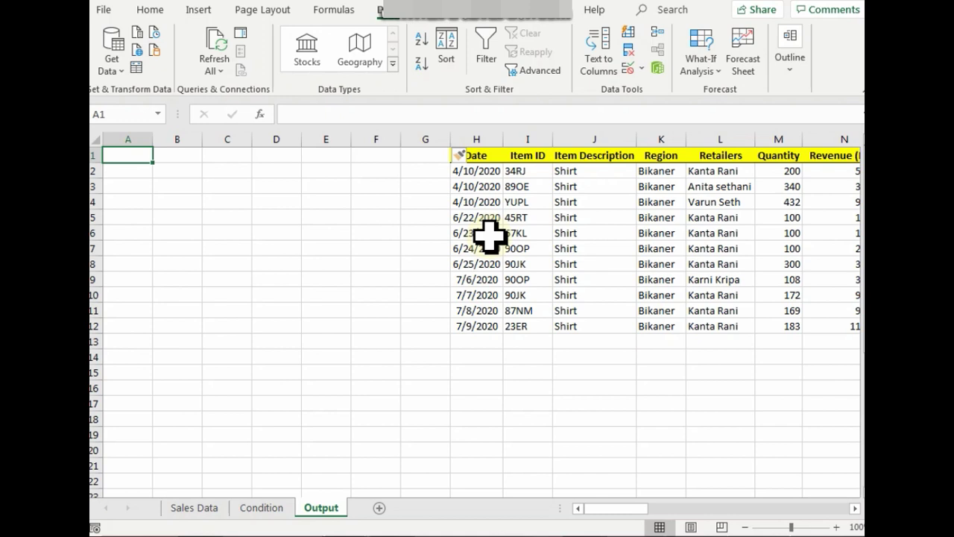
# Step: Copy the Item ID, Quantity and Revenue (INR) headings into A1:C1 and autofit column C
pyautogui.click(547, 156)
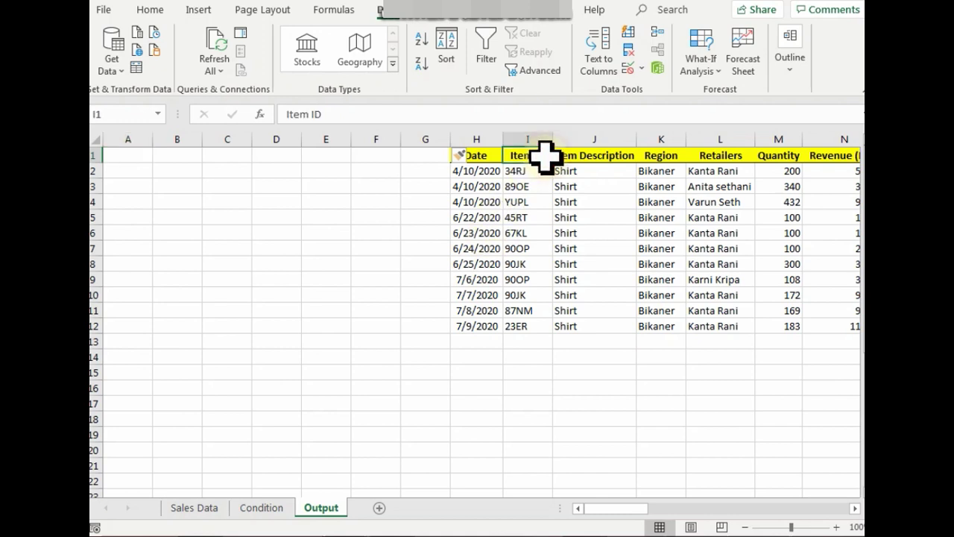
pyautogui.keyDown('ctrl'); pyautogui.click(782, 156); pyautogui.keyUp('ctrl')
pyautogui.keyDown('ctrl'); pyautogui.click(836, 157); pyautogui.keyUp('ctrl')
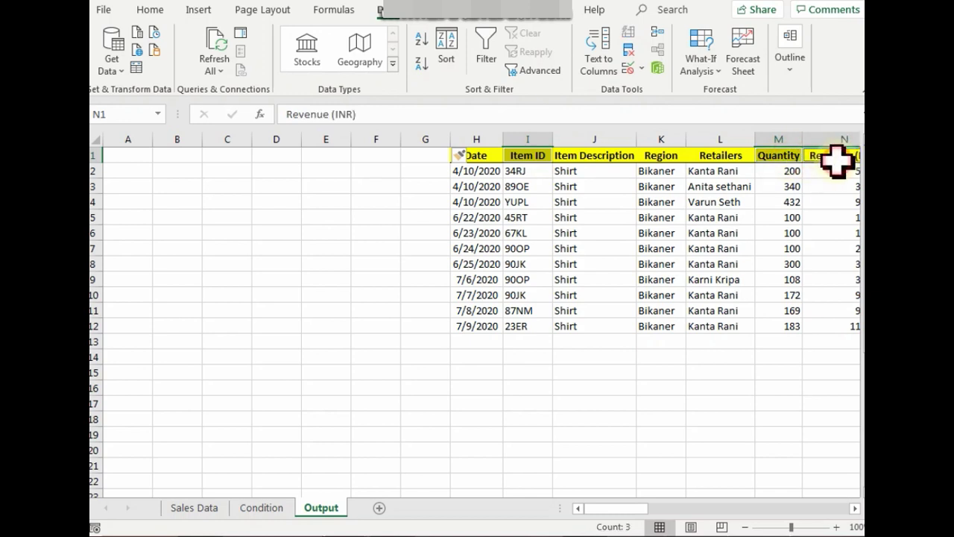
pyautogui.hotkey('ctrl', 'c')
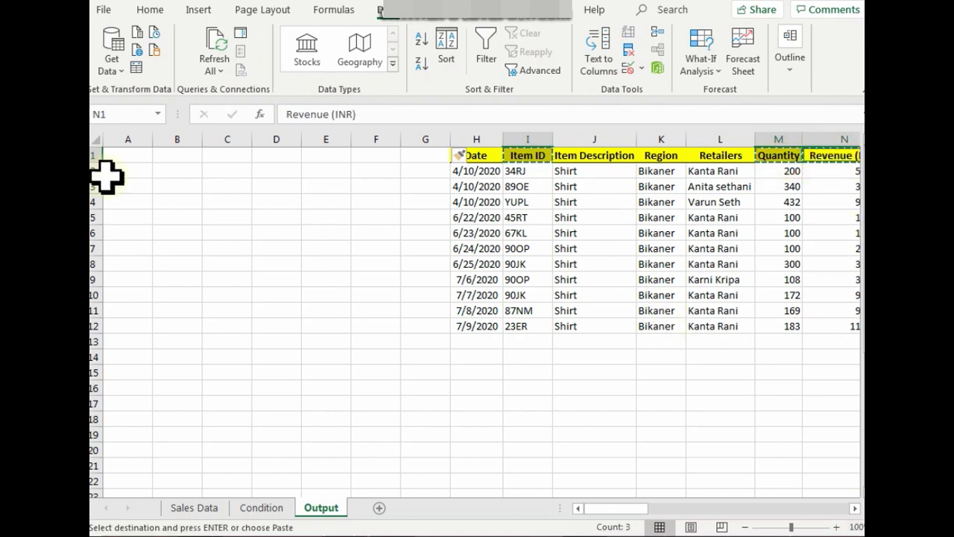
pyautogui.click(133, 157)
pyautogui.hotkey('ctrl', 'v')
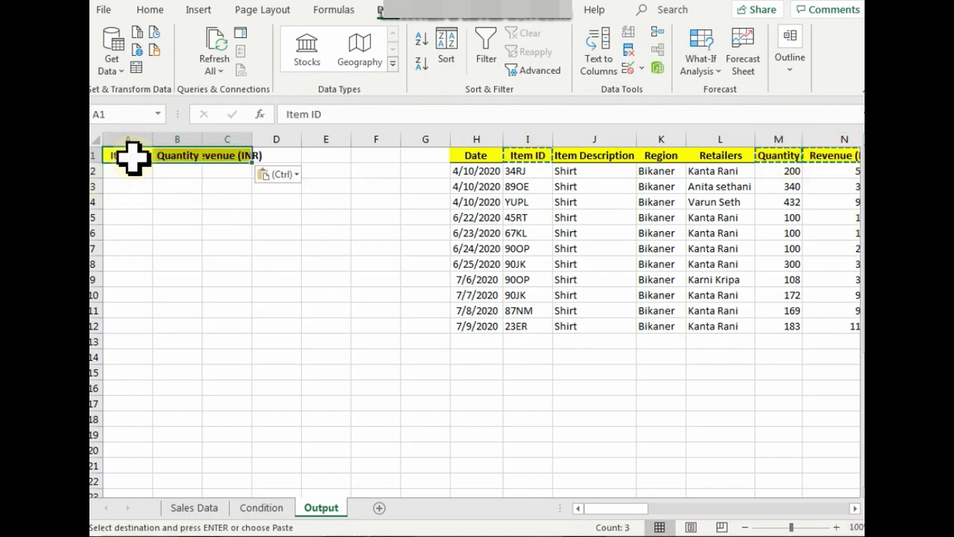
pyautogui.doubleClick(252, 140)
pyautogui.click(206, 173)
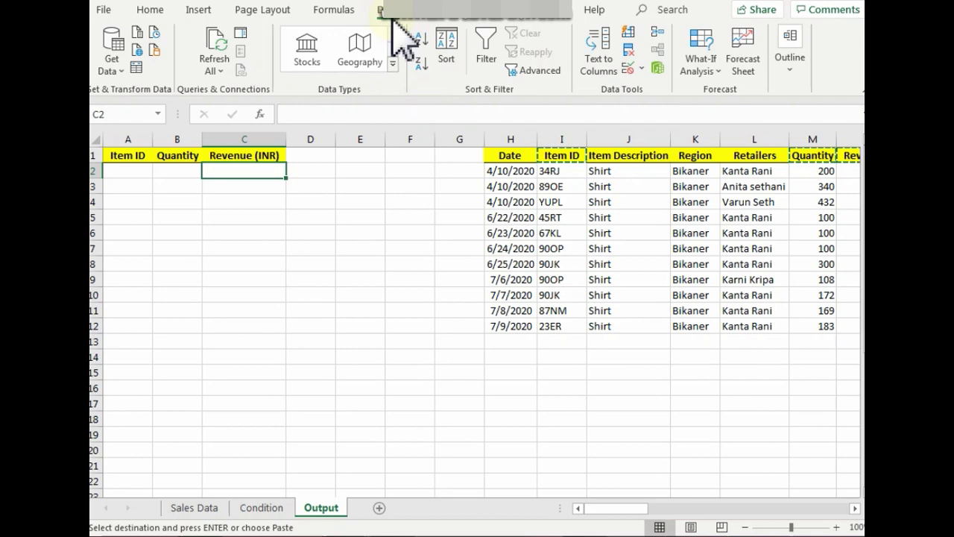
# Step: Dismiss the two-row error and reopen Advanced Filter set to copy to another location
pyautogui.click(524, 72)
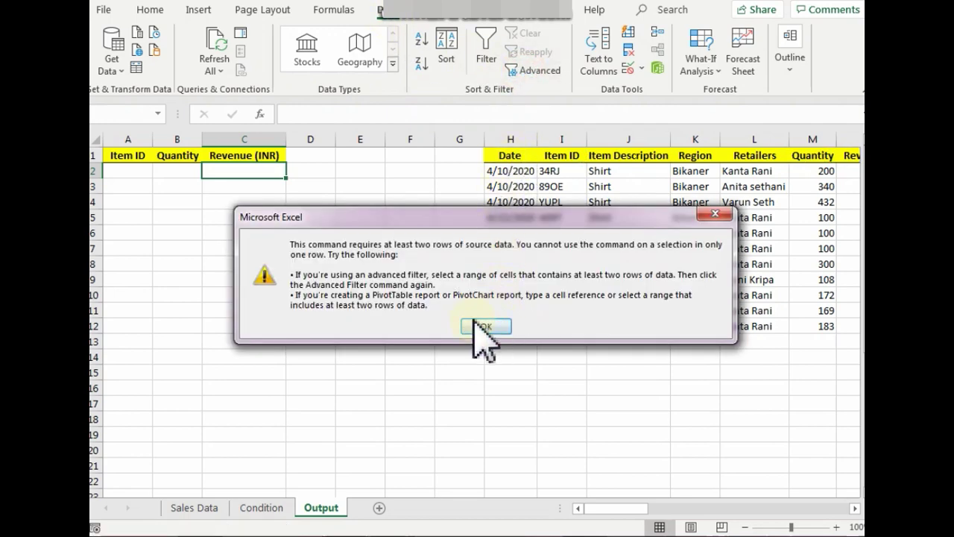
pyautogui.click(479, 328)
pyautogui.click(353, 172)
pyautogui.click(551, 70)
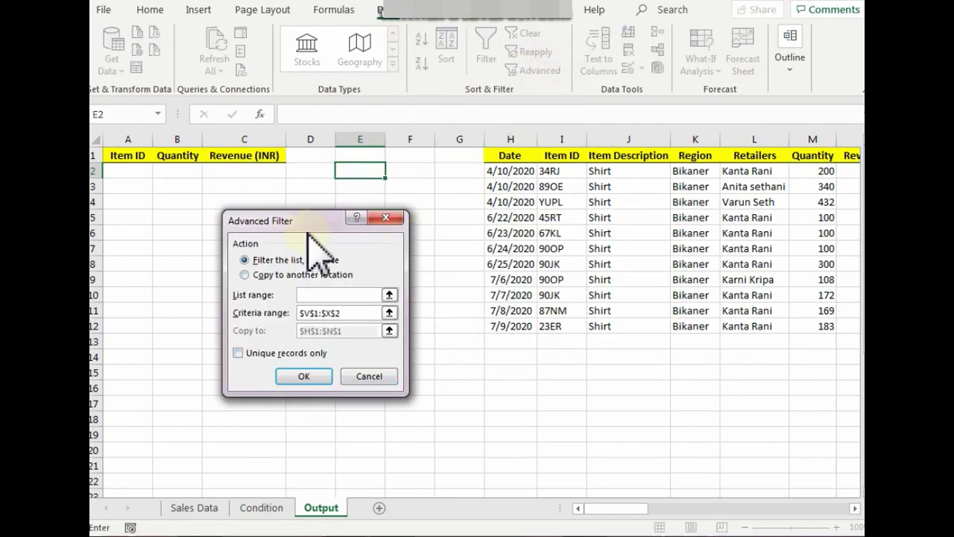
pyautogui.click(245, 276)
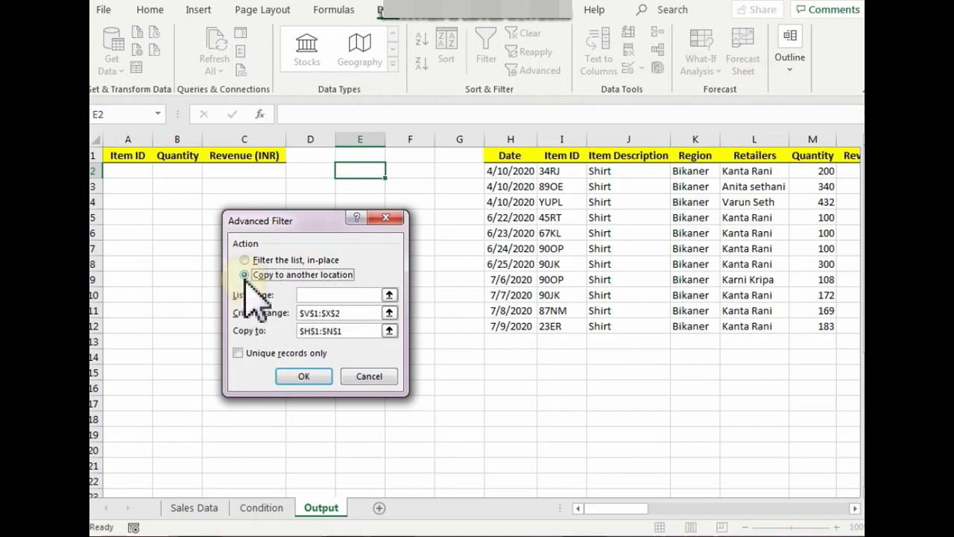
pyautogui.click(331, 295)
# Step: Set the list range to Sales Data A1:G36
pyautogui.click(190, 507)
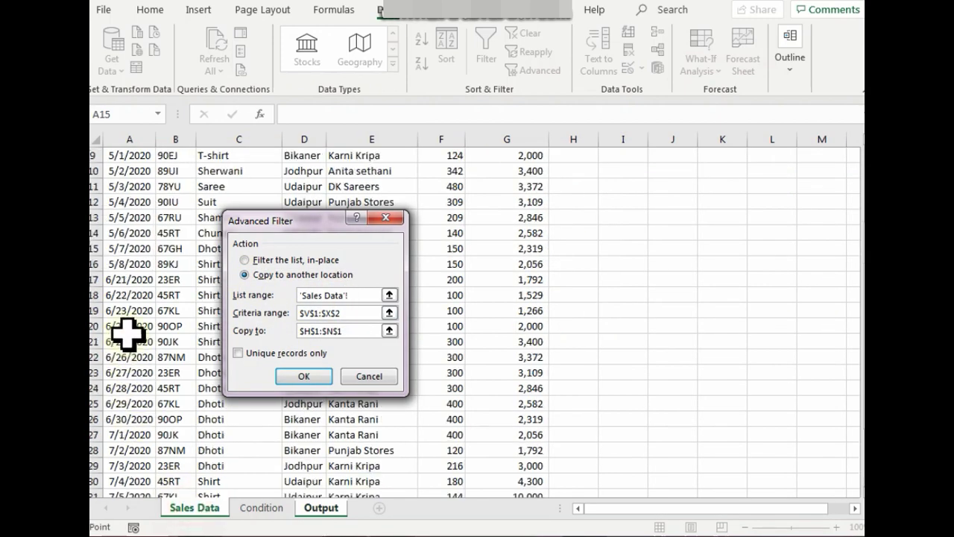
pyautogui.click(120, 155)
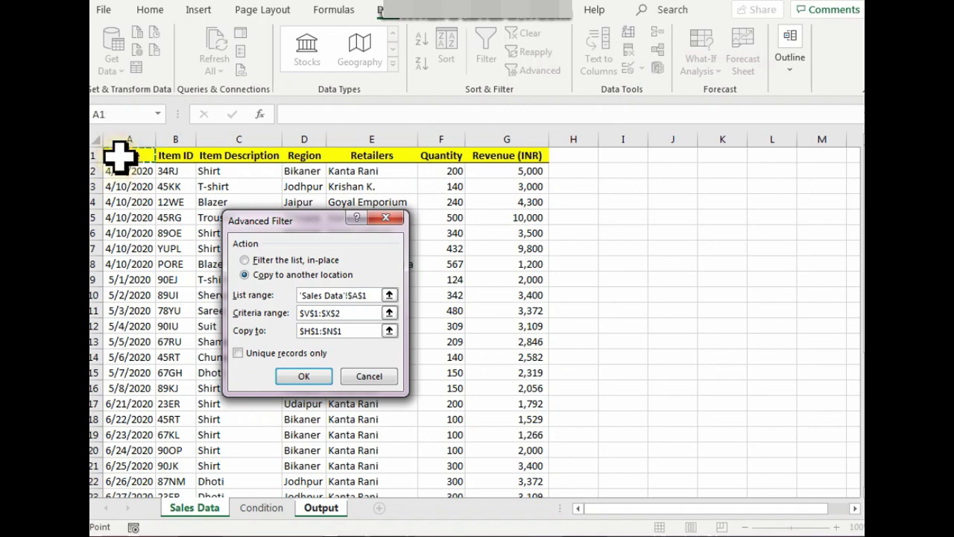
pyautogui.hotkey('ctrl', 'shift', 'Right')
pyautogui.hotkey('ctrl', 'shift', 'Down')
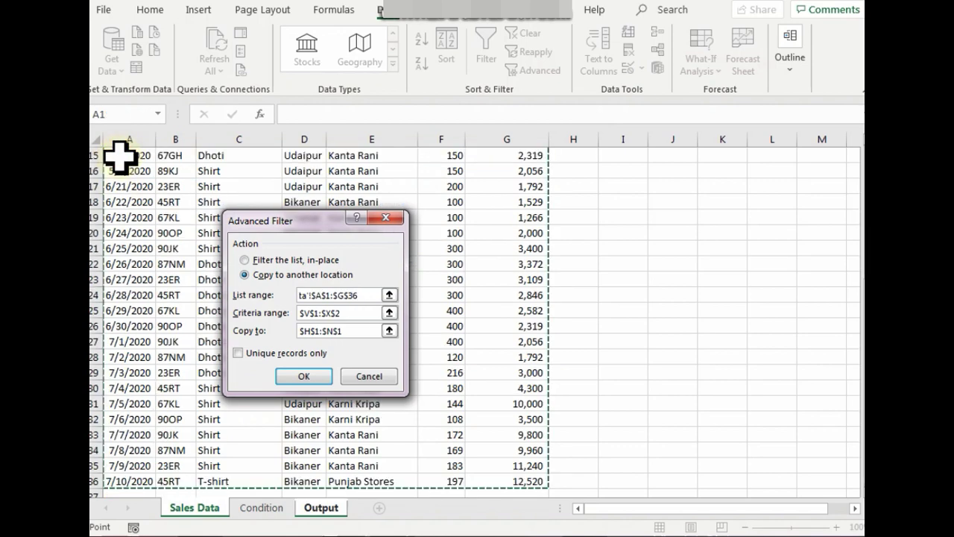
# Step: Set the criteria range to Condition A1:C2 and the destination to Output A1:C1
pyautogui.click(369, 313)
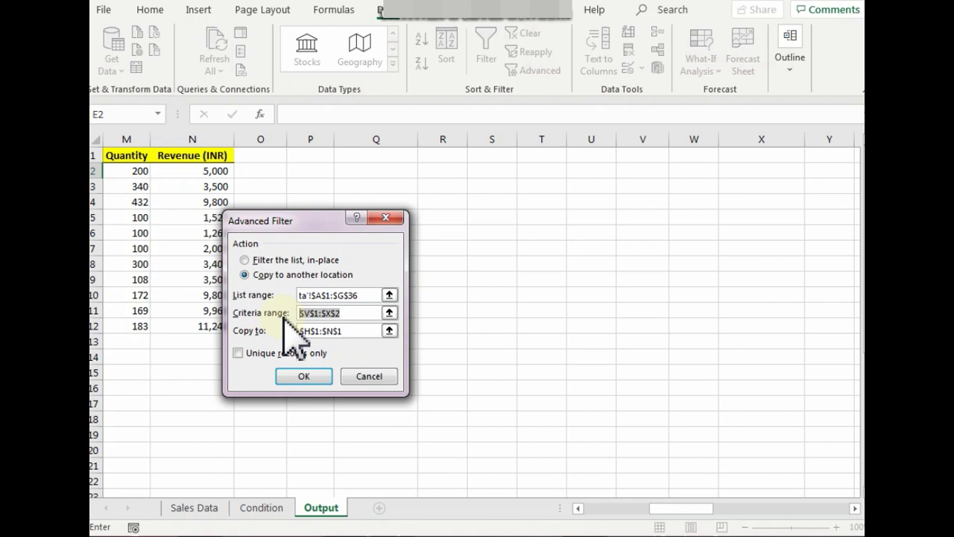
pyautogui.click(261, 508)
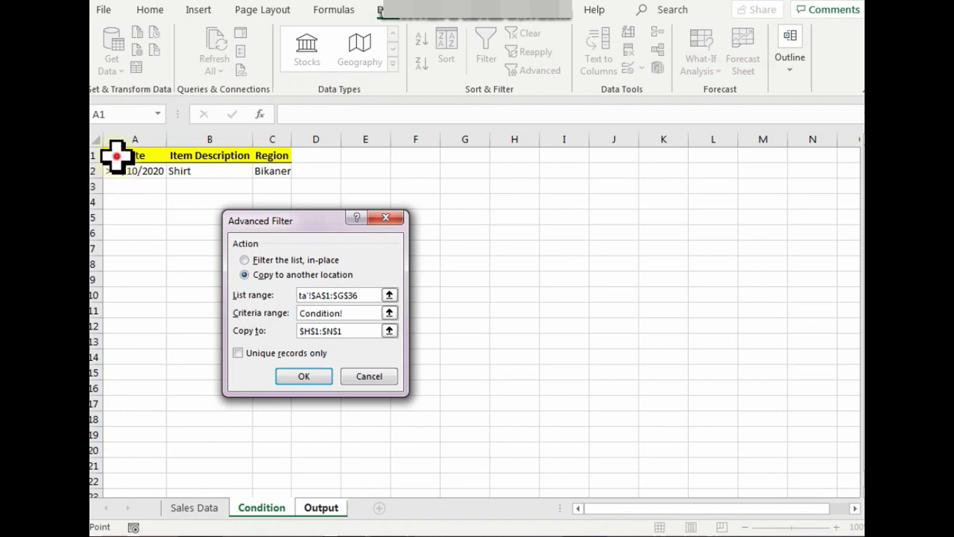
pyautogui.moveTo(117, 155); pyautogui.dragTo(273, 167)
pyautogui.click(366, 330)
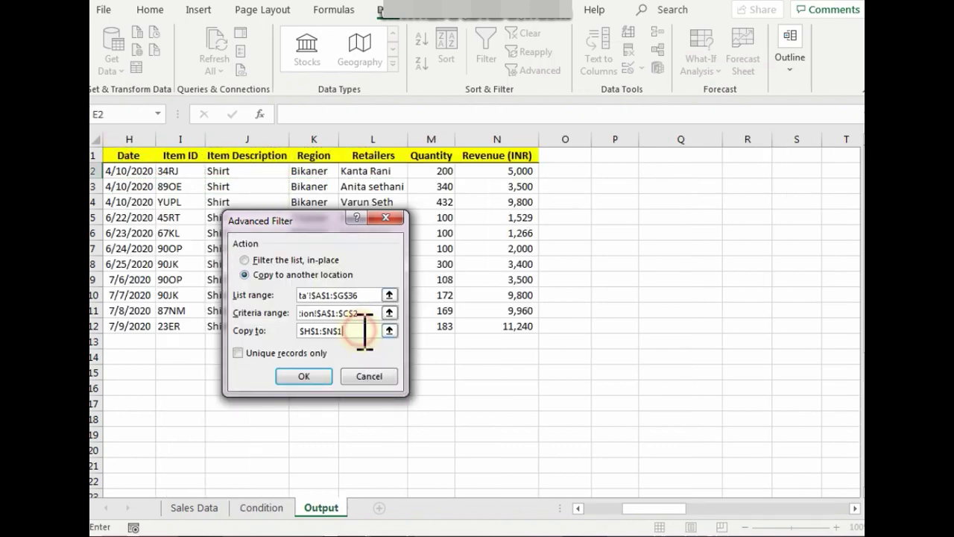
pyautogui.moveTo(364, 331); pyautogui.dragTo(283, 330)
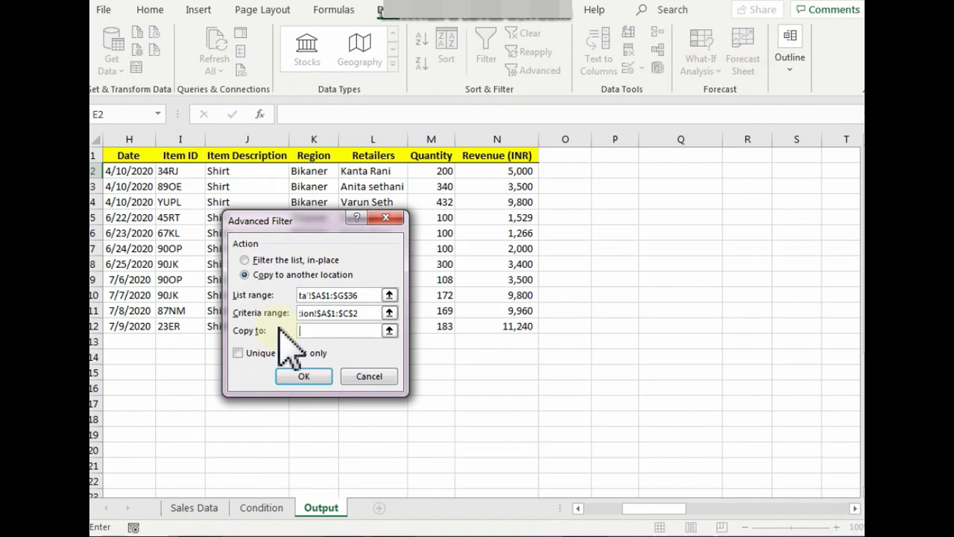
pyautogui.click(585, 510)
pyautogui.moveTo(113, 155); pyautogui.dragTo(251, 156)
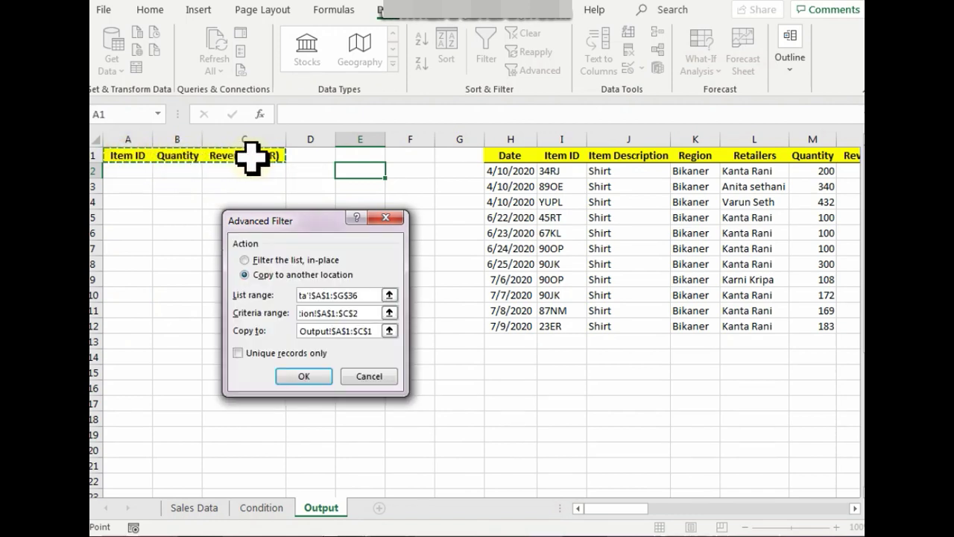
# Step: Run the Advanced Filter and review the 11 Item ID, Quantity and Revenue (INR) results
pyautogui.click(307, 376)
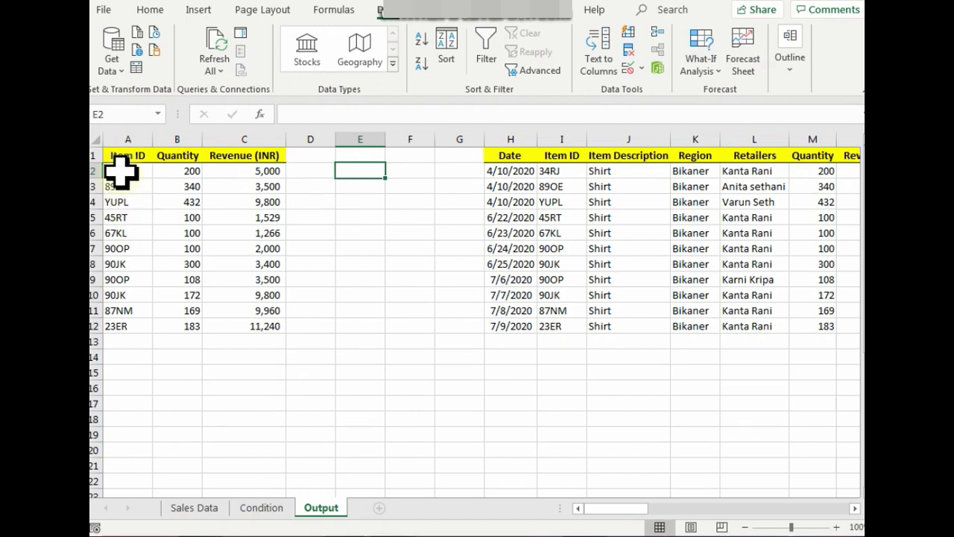
pyautogui.moveTo(121, 171); pyautogui.dragTo(122, 325)
pyautogui.click(174, 172)
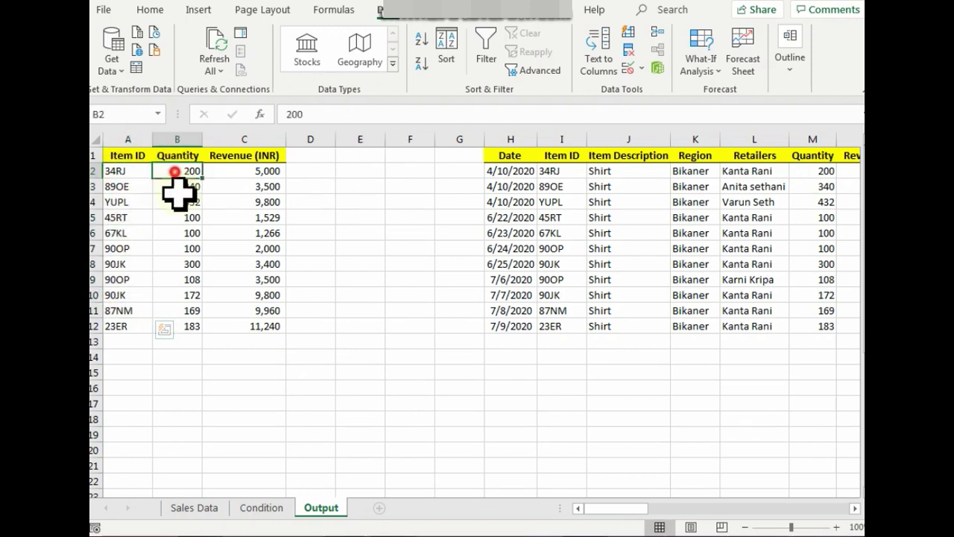
pyautogui.moveTo(173, 172); pyautogui.dragTo(192, 324)
pyautogui.moveTo(230, 174); pyautogui.dragTo(235, 319)
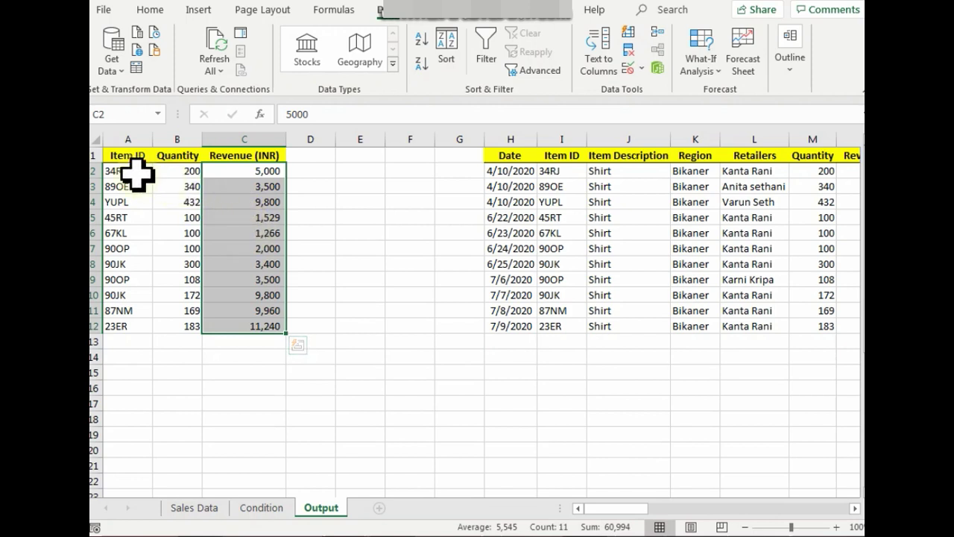
# Step: Cross-check items 34RJ and 89OE and quantity 200 against the source table rows
pyautogui.moveTo(133, 170)
pyautogui.mouseDown()
pyautogui.moveTo(134, 181)
pyautogui.moveTo(133, 171)
pyautogui.mouseUp()
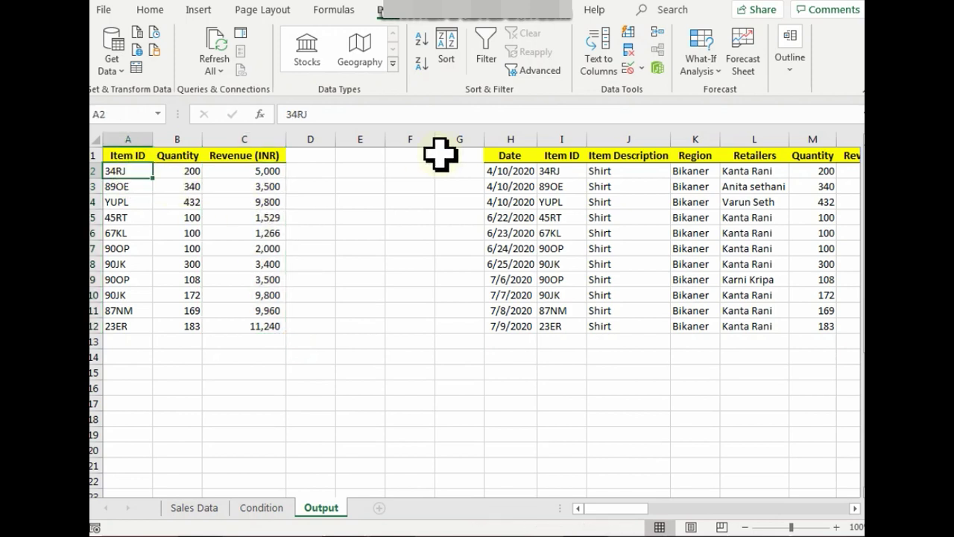
pyautogui.click(561, 171)
pyautogui.click(121, 186)
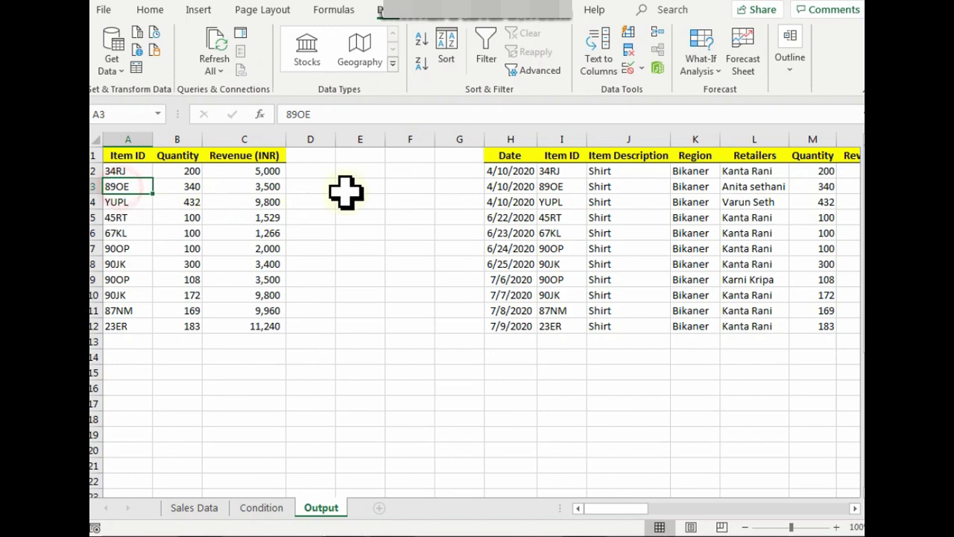
pyautogui.click(553, 187)
pyautogui.click(805, 173)
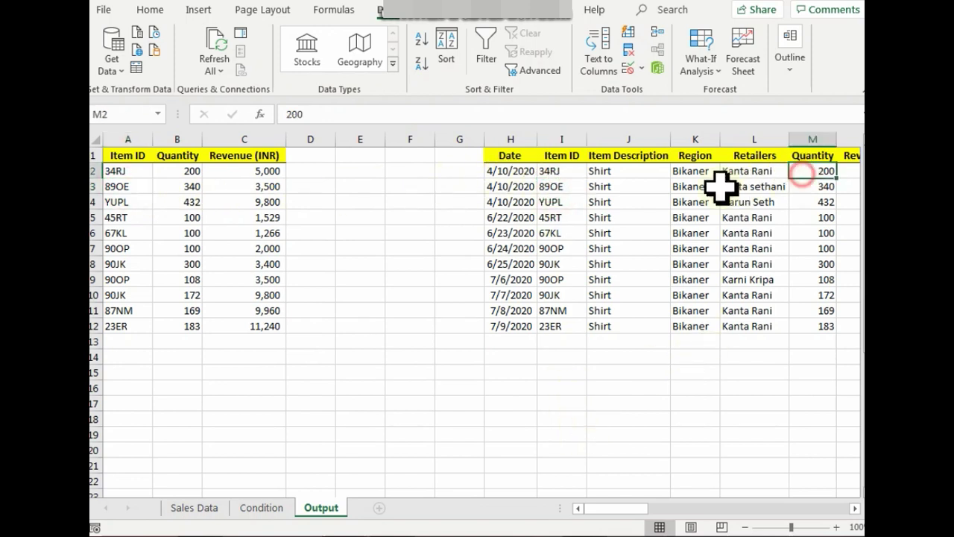
pyautogui.click(175, 176)
pyautogui.moveTo(589, 507)
pyautogui.mouseDown()
pyautogui.moveTo(623, 509)
pyautogui.moveTo(574, 510)
pyautogui.mouseUp()
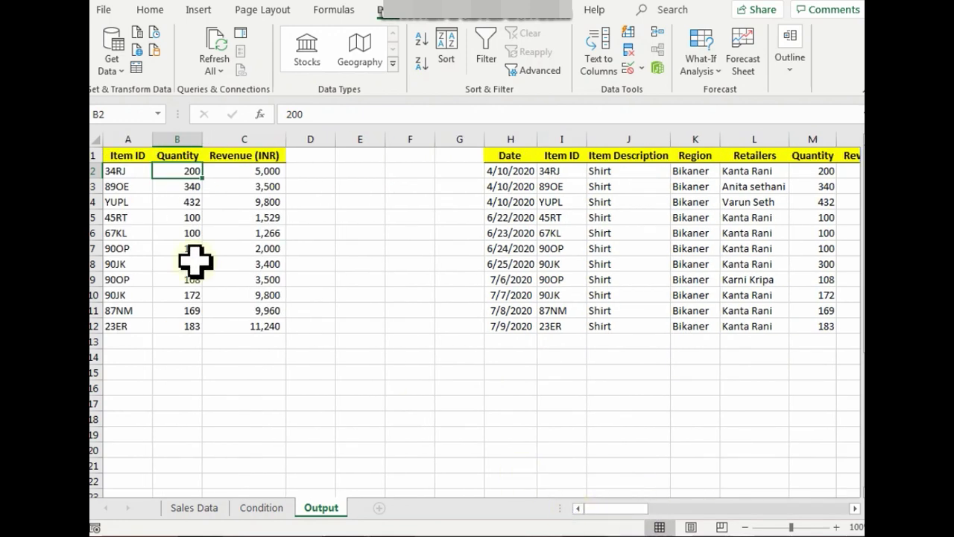